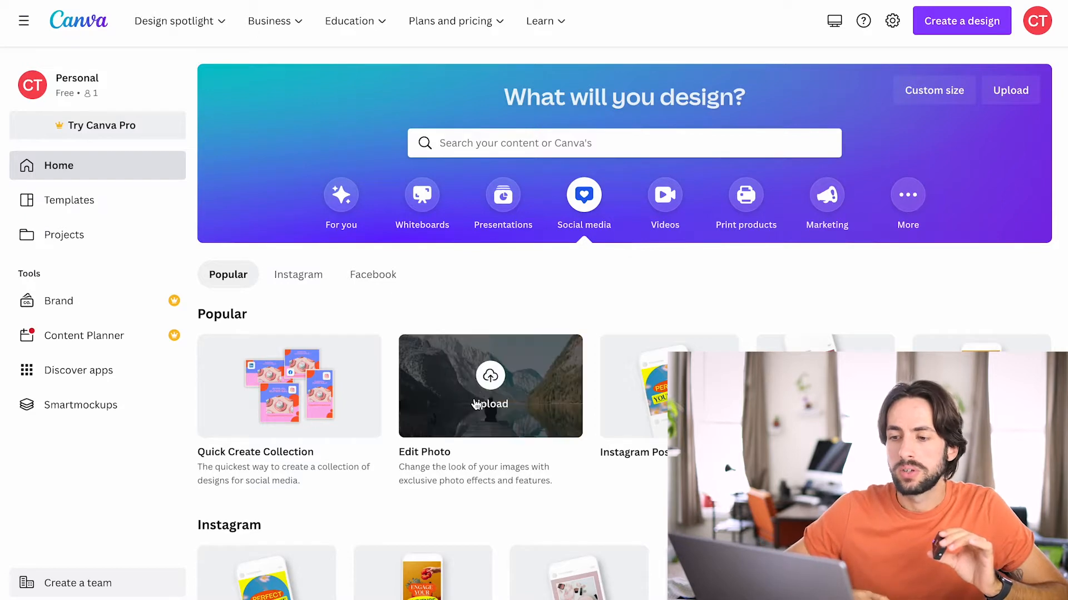
Start a Quick Create Collection from the popular social media designs.
click(341, 206)
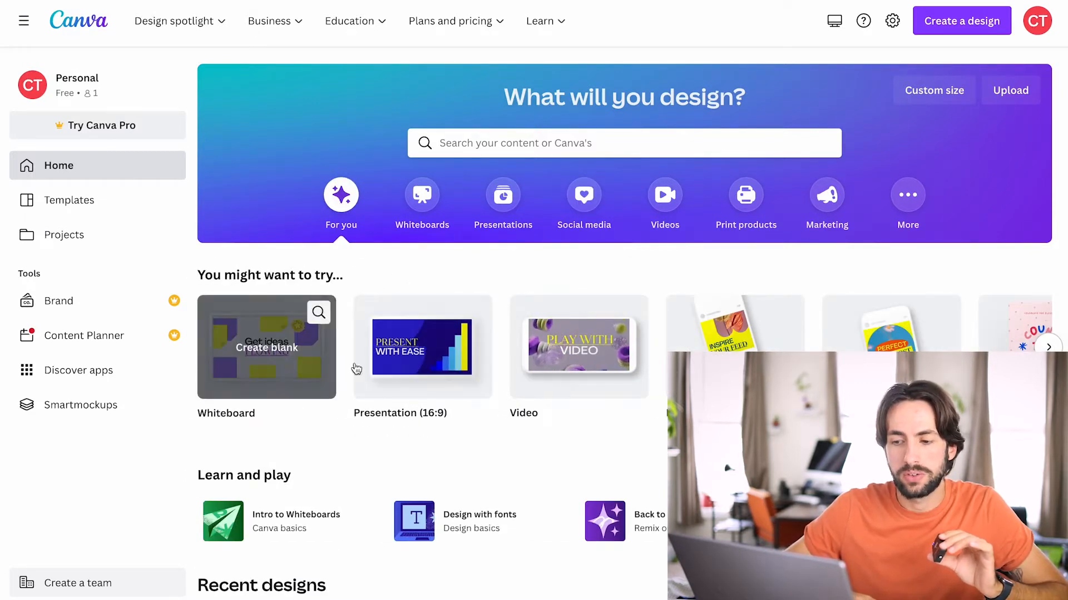
mouse_move(610, 371)
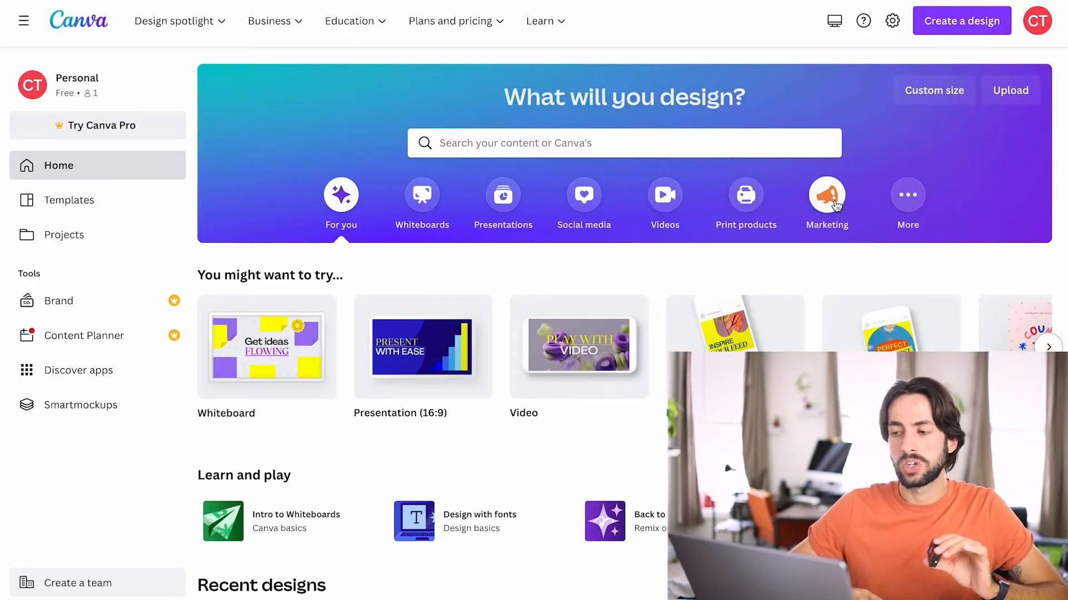
click(584, 204)
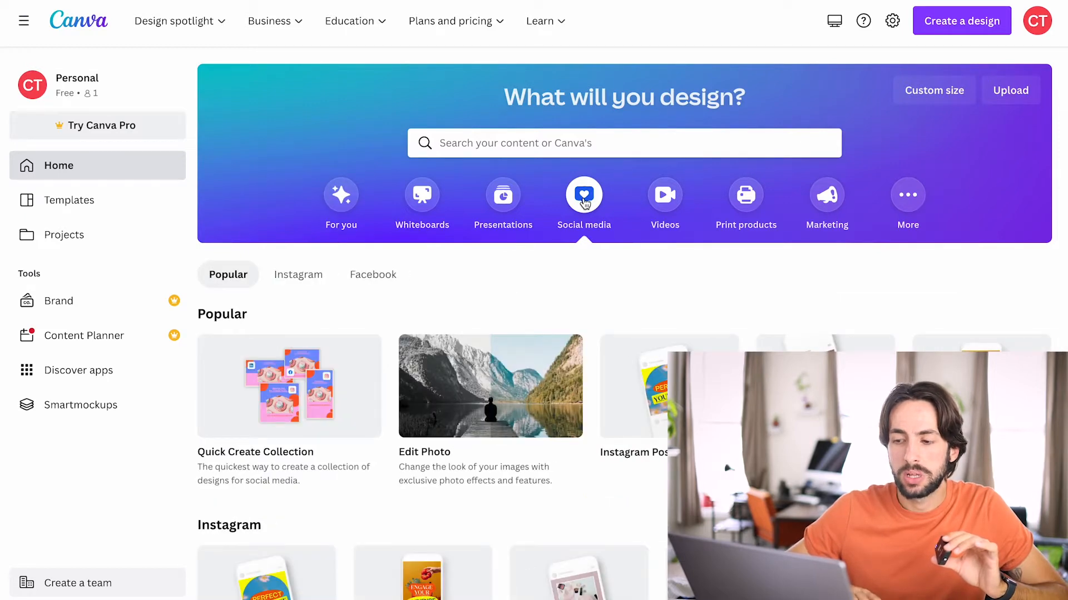
mouse_move(271, 369)
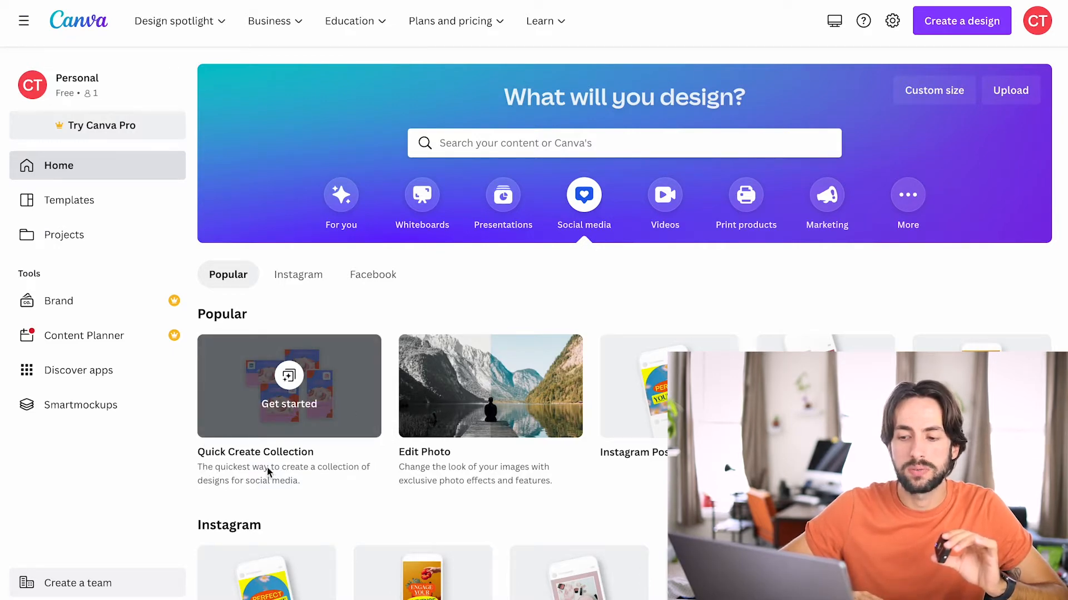
click(315, 378)
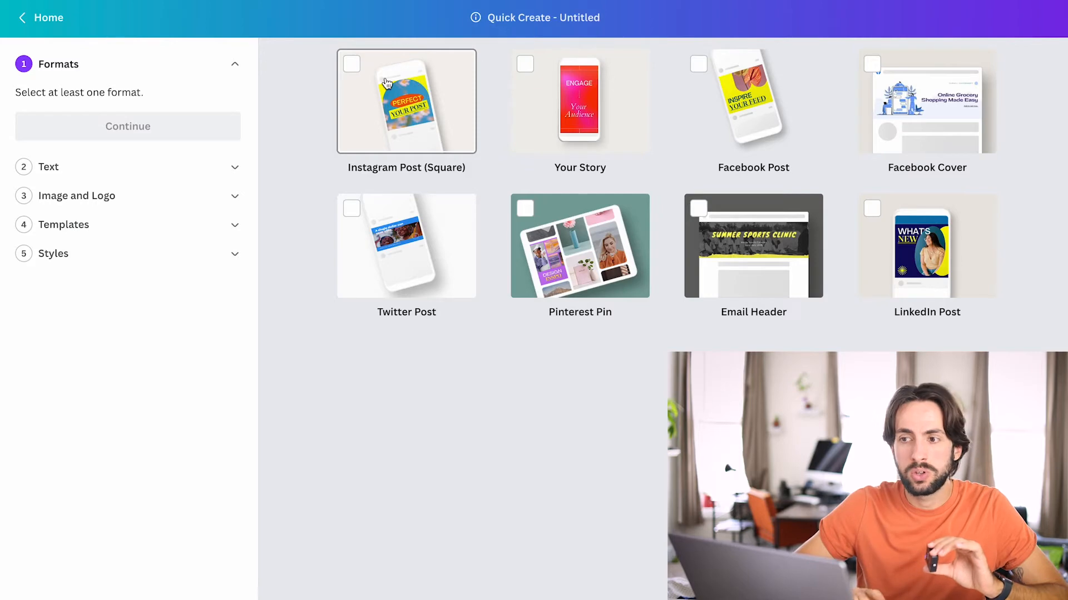
Select the Instagram Post, Your Story, Facebook Post, Twitter Post, Pinterest Pin and LinkedIn Post formats and continue to the text stage.
click(415, 82)
click(591, 98)
click(756, 115)
click(414, 256)
click(581, 253)
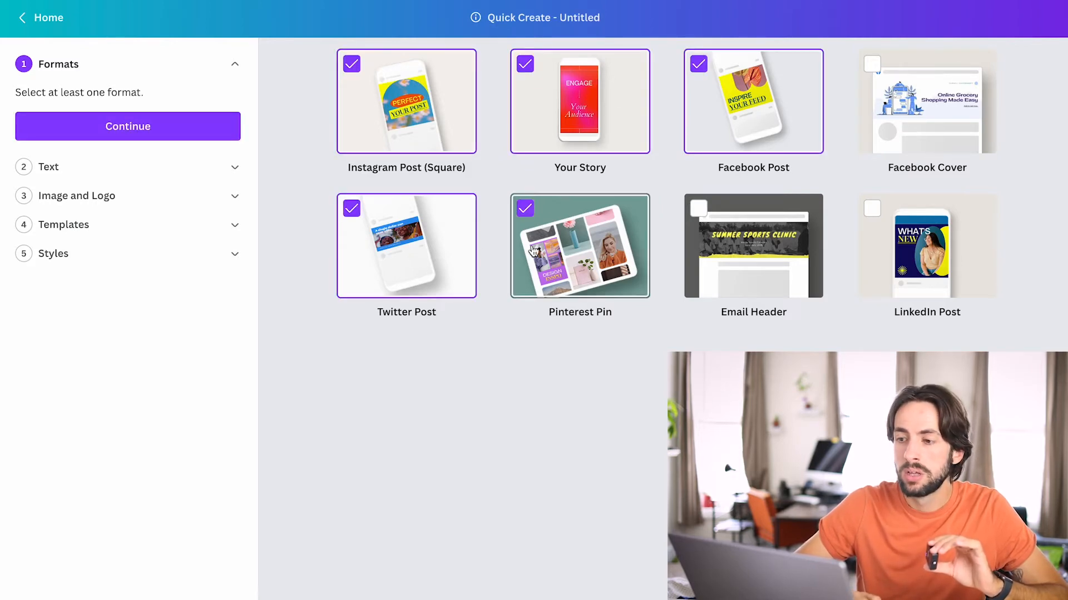
click(944, 270)
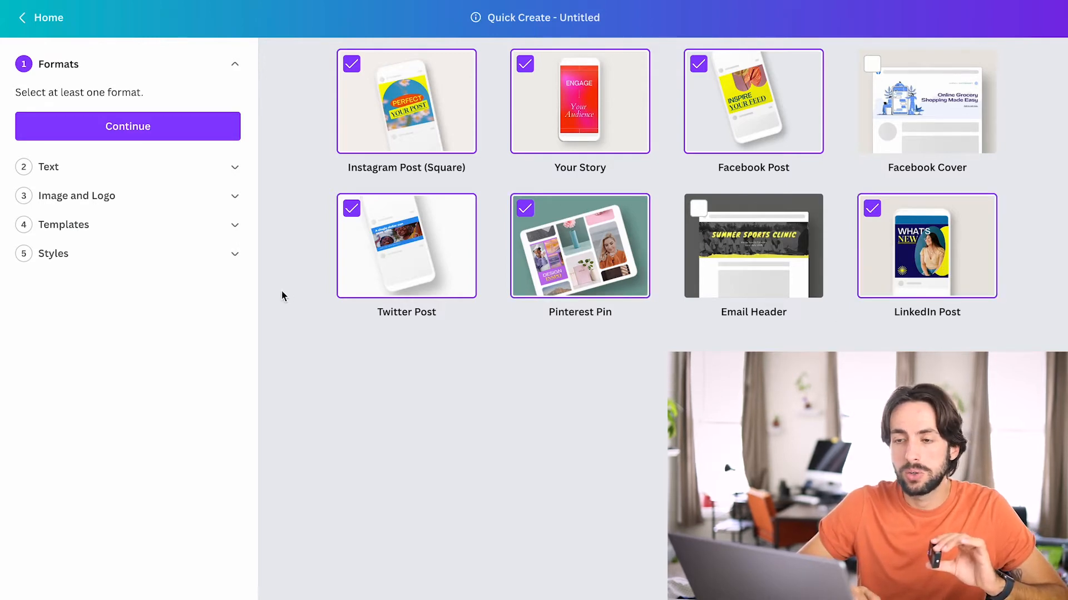
click(180, 133)
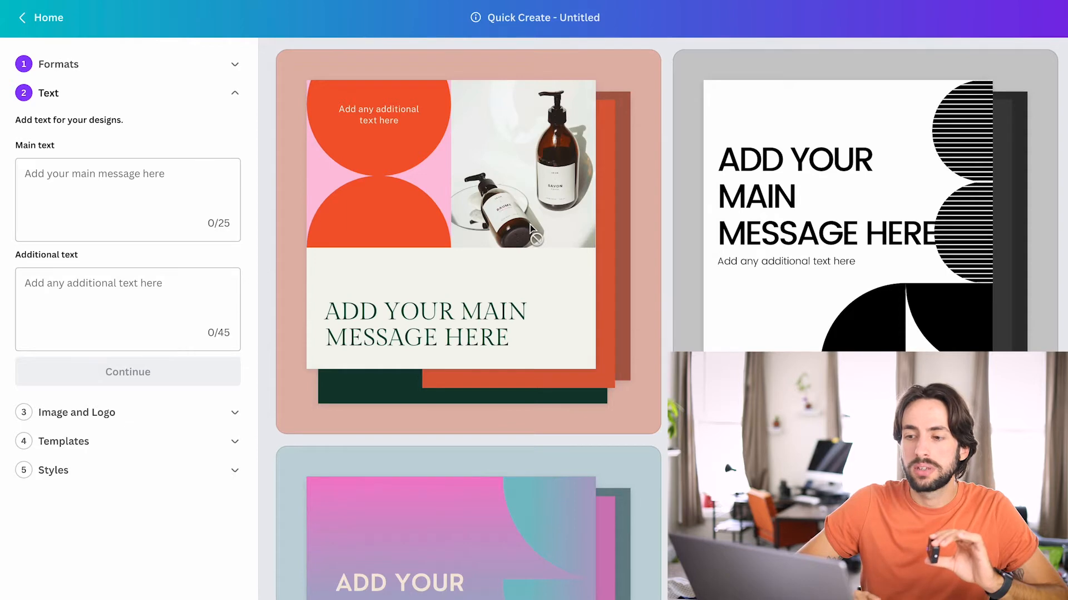
Enter "Open House" as the main text for the designs.
scroll(530, 228, down, 10)
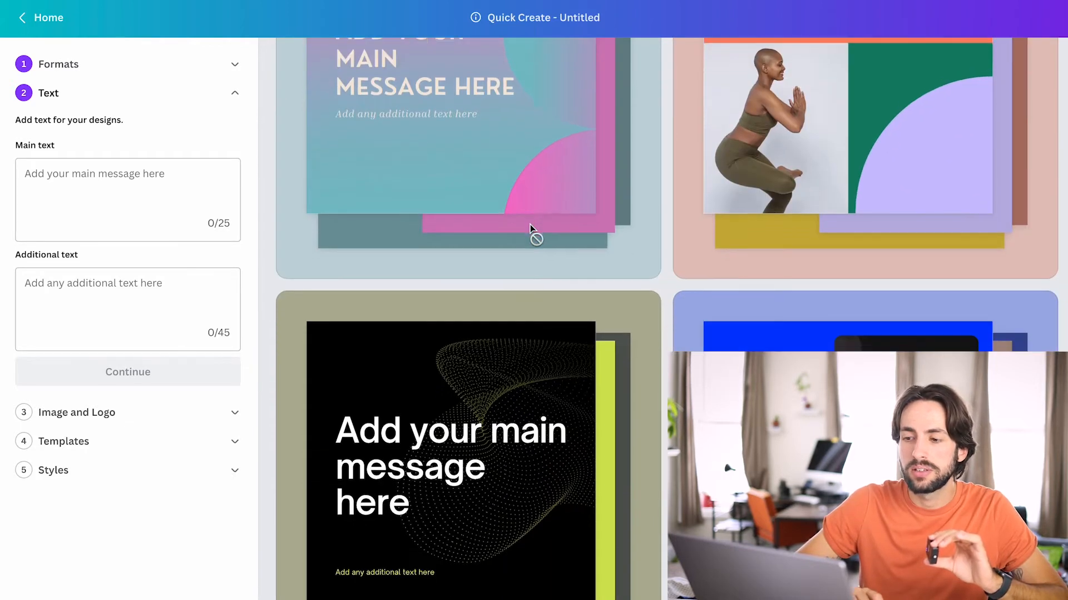
scroll(529, 228, down, 3)
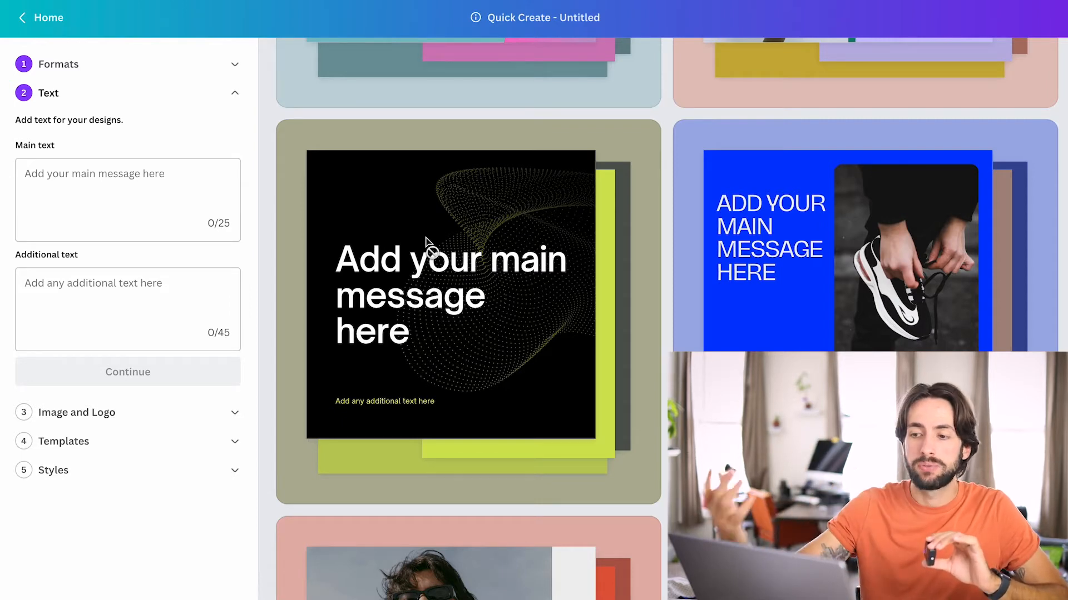
scroll(426, 237, up, 12)
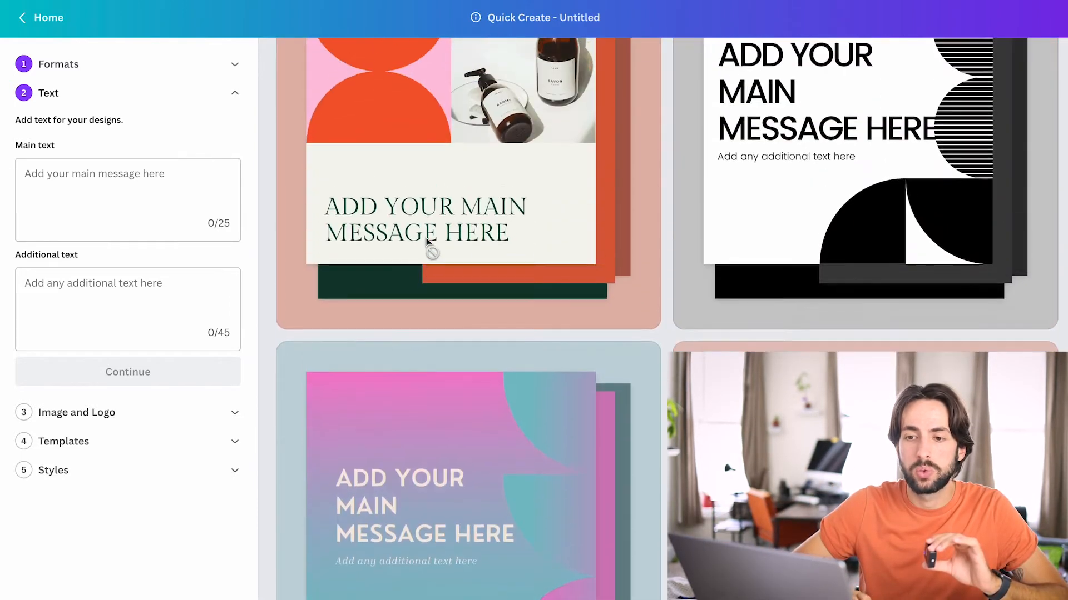
click(25, 181)
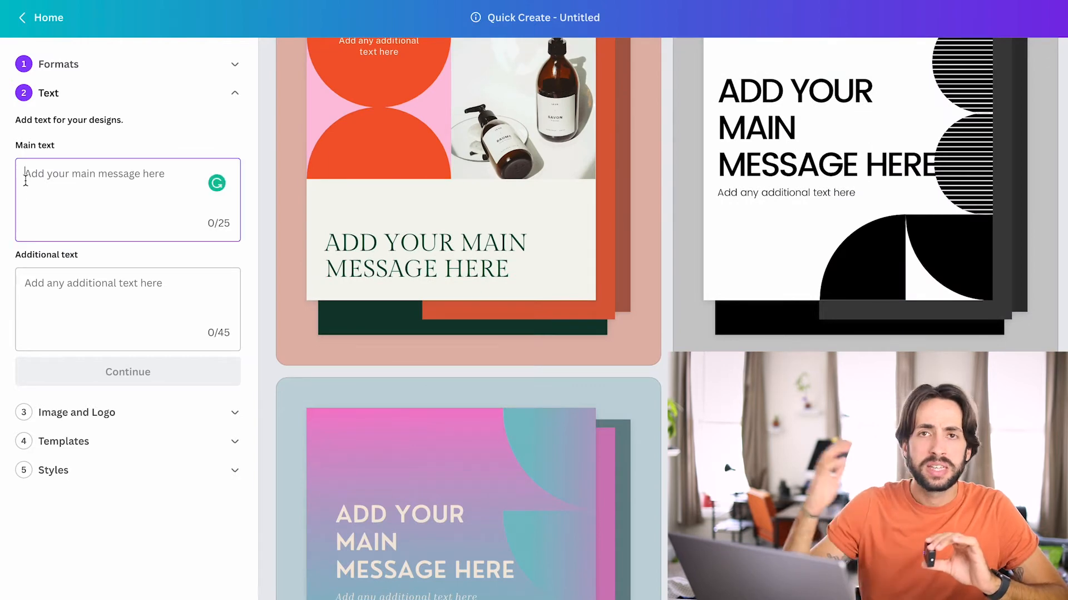
text(Open)
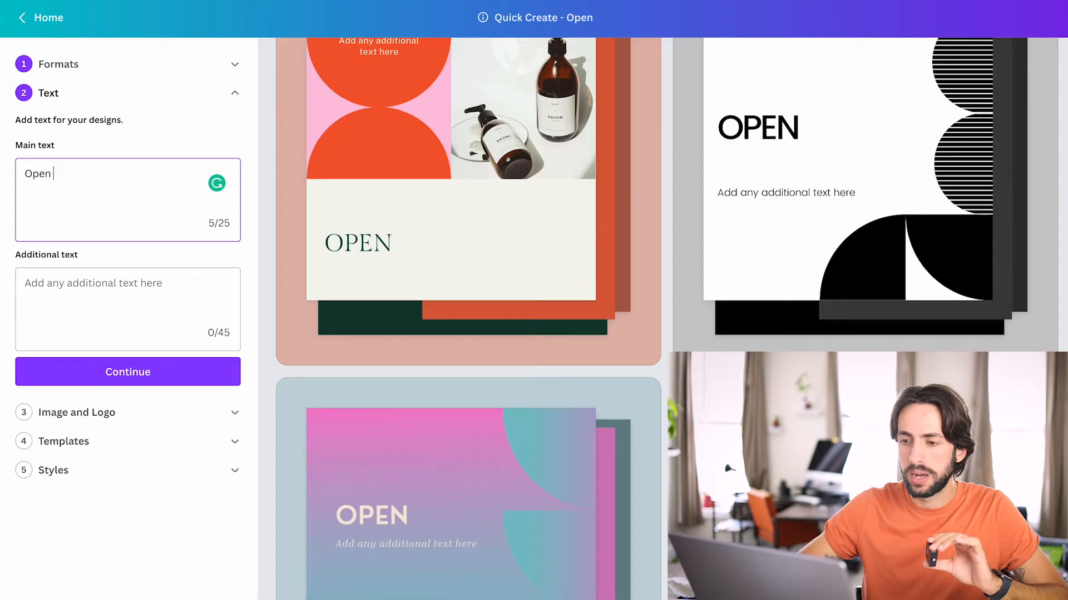
text( House)
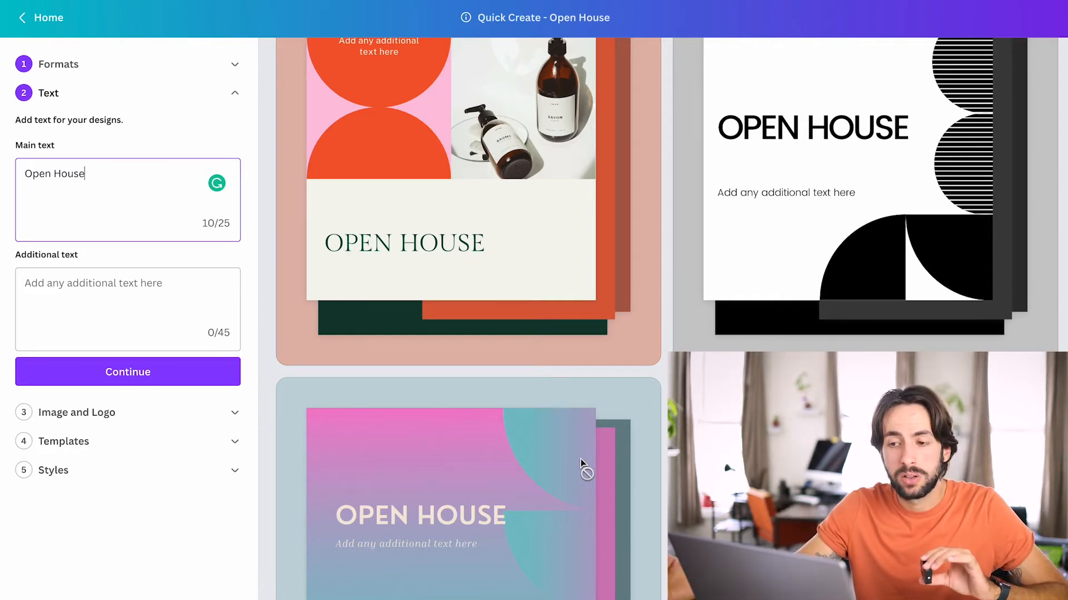
Add "Sunday 9/4 12-2p" as the additional text, check it in the previews, and continue to the image stage.
click(79, 292)
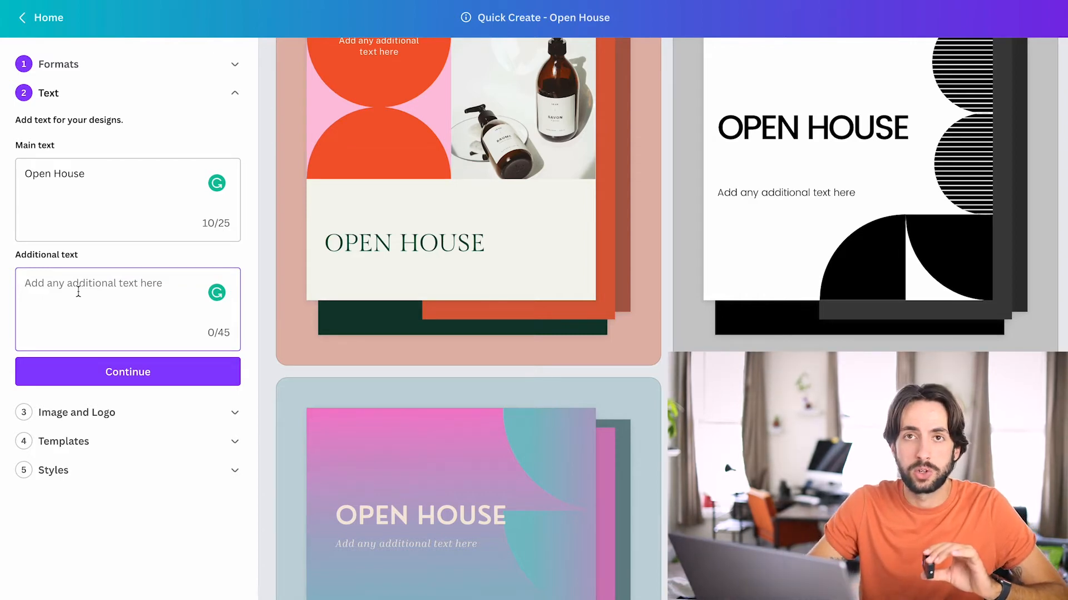
text(Sunday 9/4 12-2p)
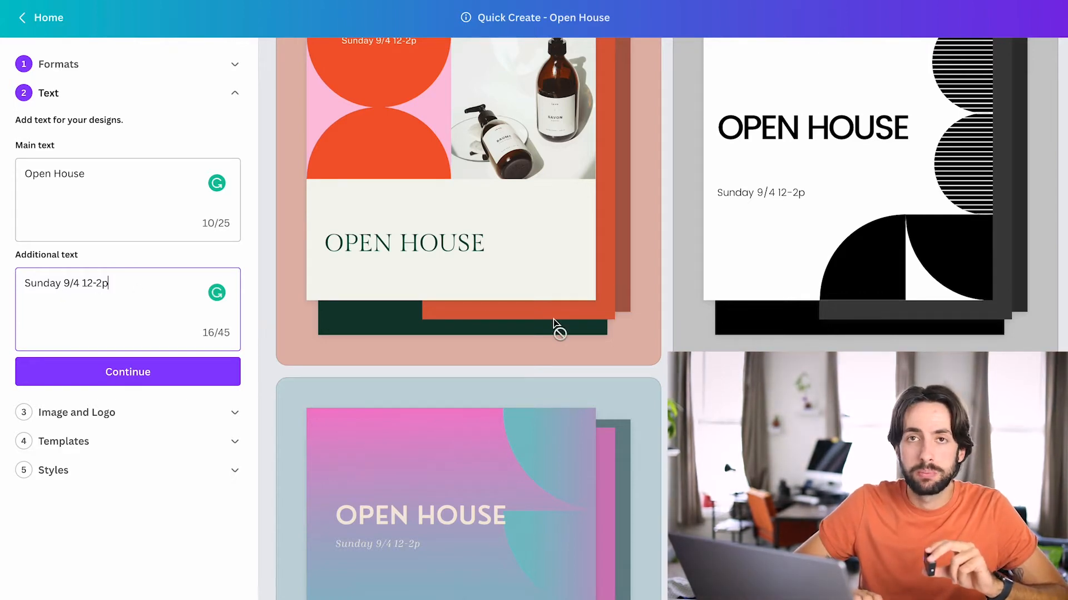
scroll(556, 323, up, 1)
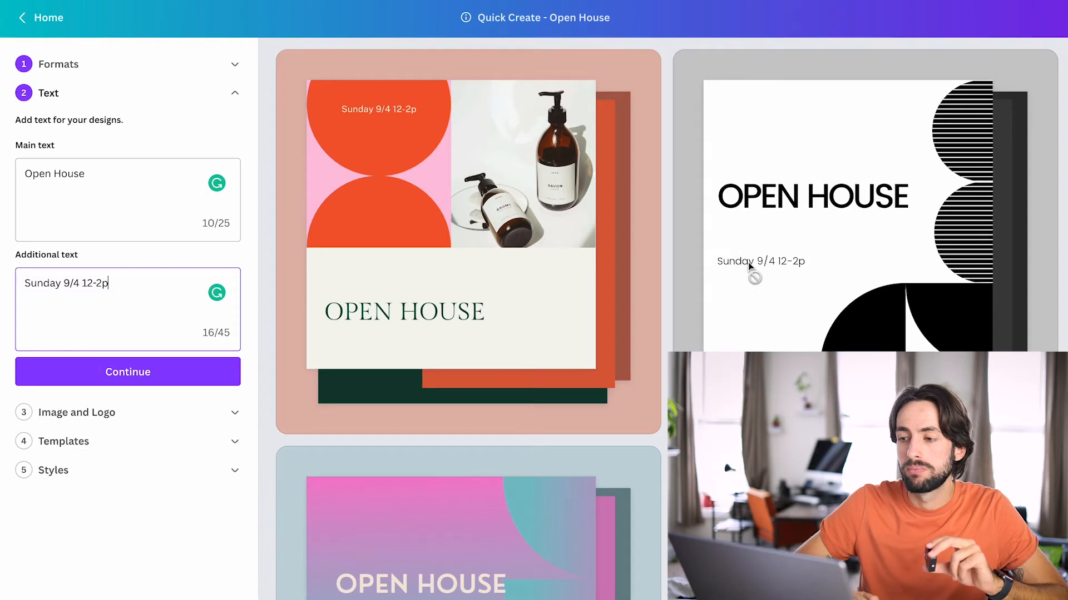
scroll(422, 355, down, 3)
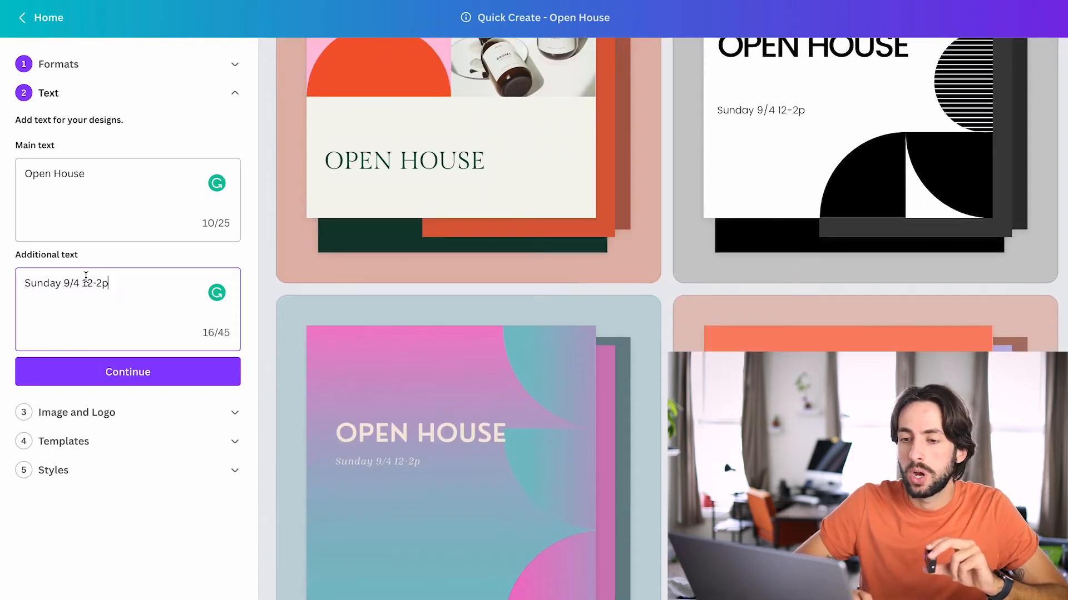
scroll(506, 375, down, 3)
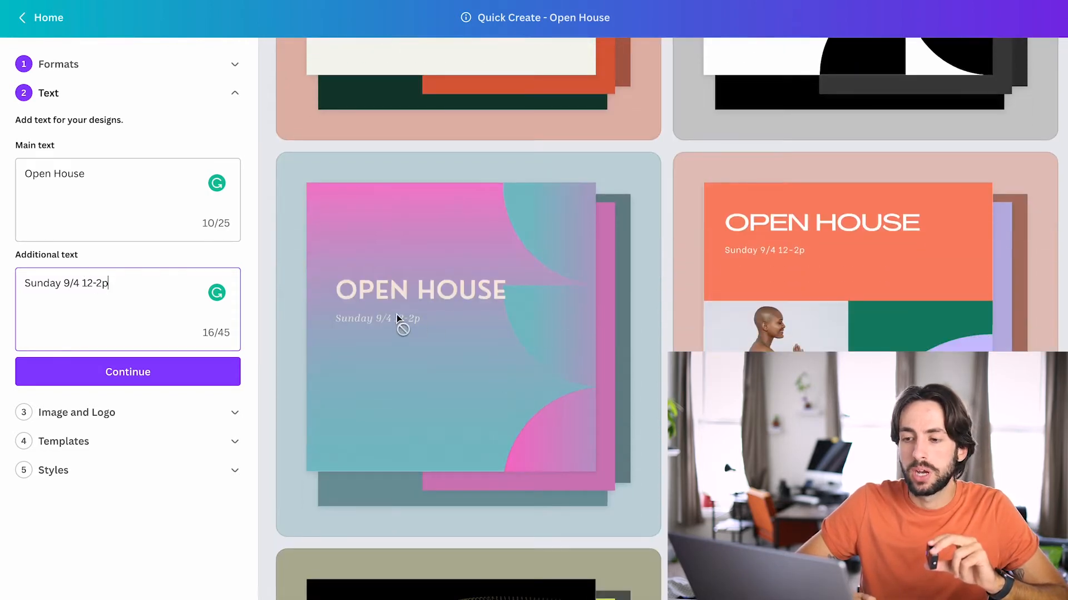
scroll(496, 322, down, 4)
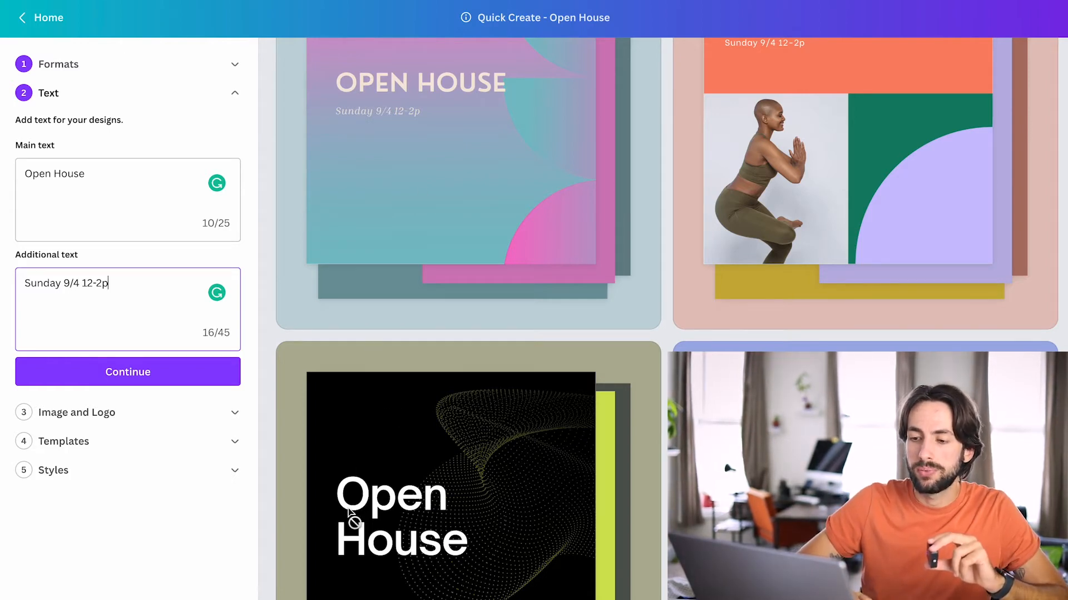
click(151, 378)
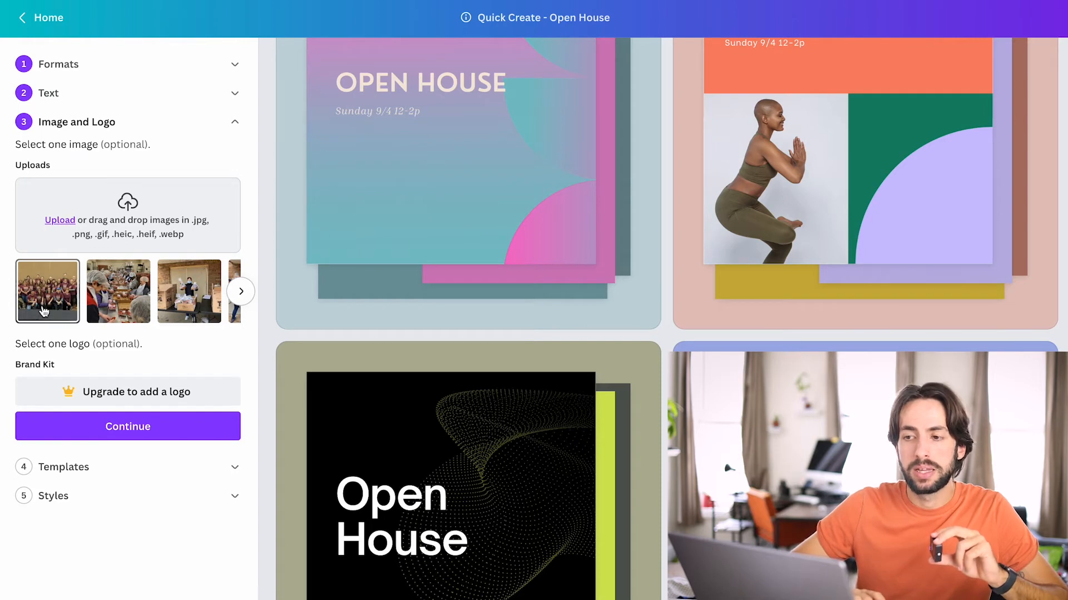
Upload the photo of the house for the designs, review it in the previews, and continue to the templates.
click(60, 220)
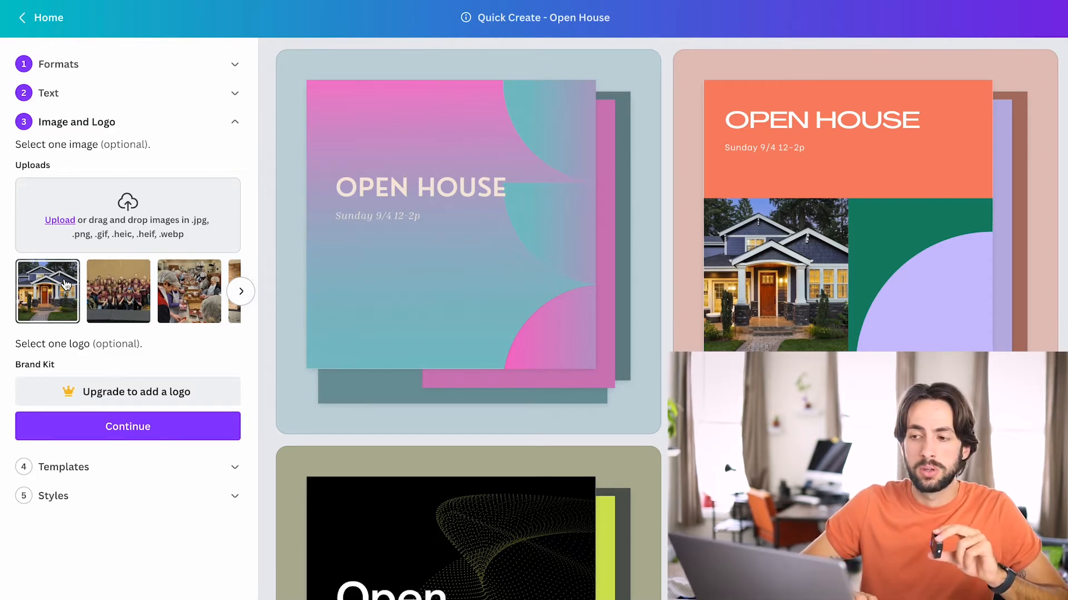
scroll(593, 318, down, 5)
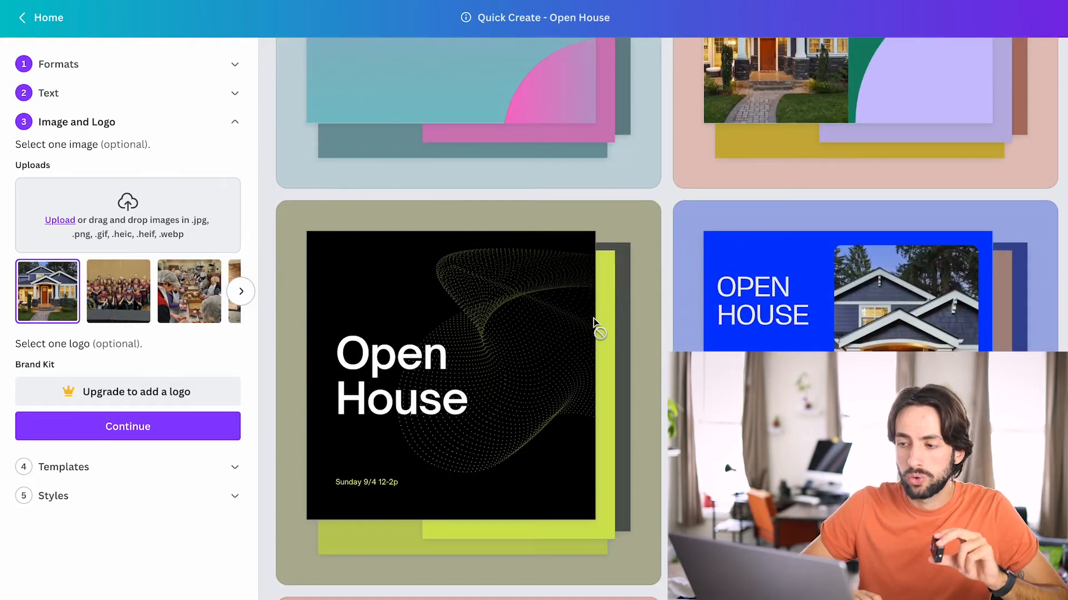
scroll(593, 318, down, 5)
scroll(477, 326, down, 1)
scroll(477, 326, down, 3)
scroll(477, 326, down, 3)
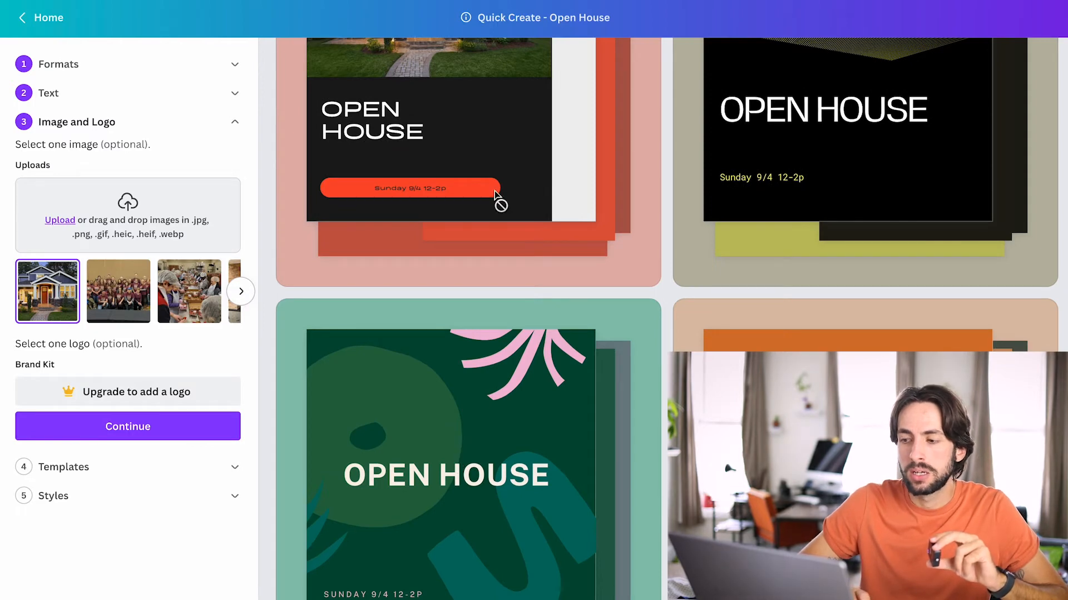
scroll(496, 195, down, 8)
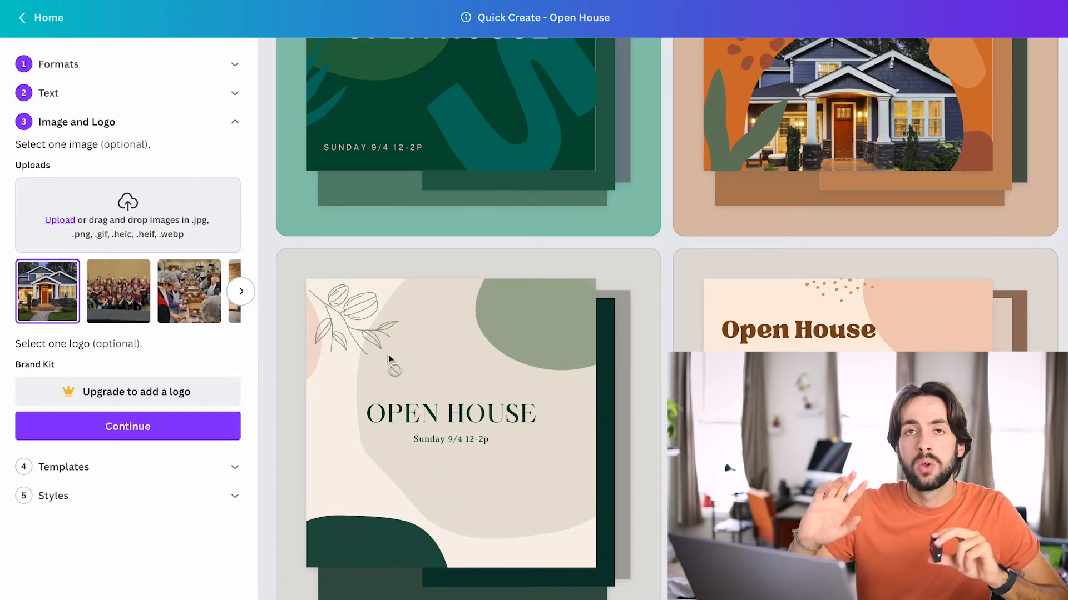
click(119, 437)
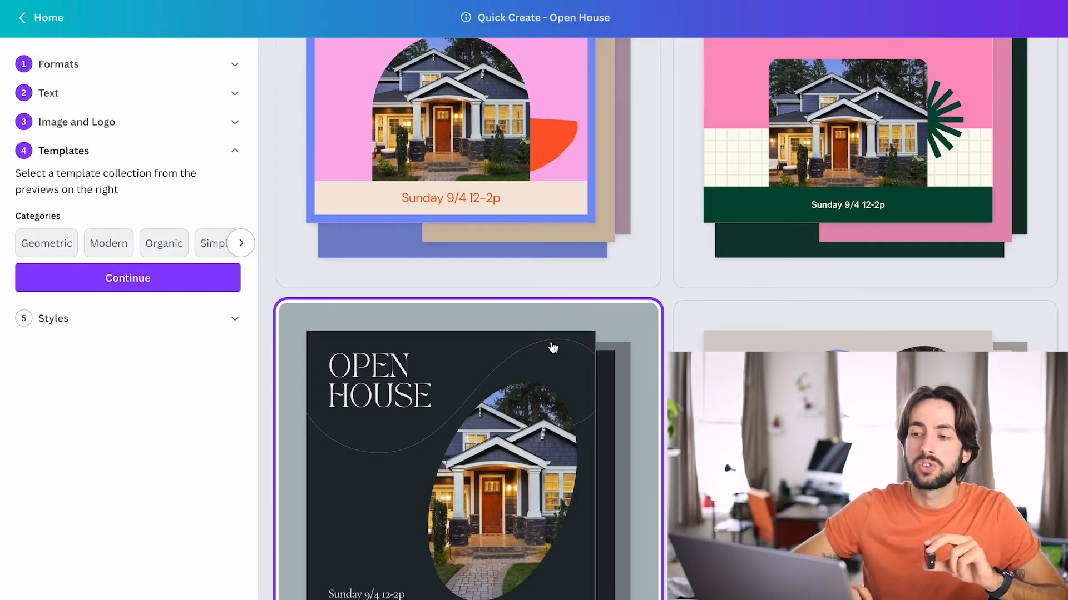
Preview the template collections in the Geometric and Modern categories.
scroll(553, 348, up, 18)
scroll(553, 348, up, 12)
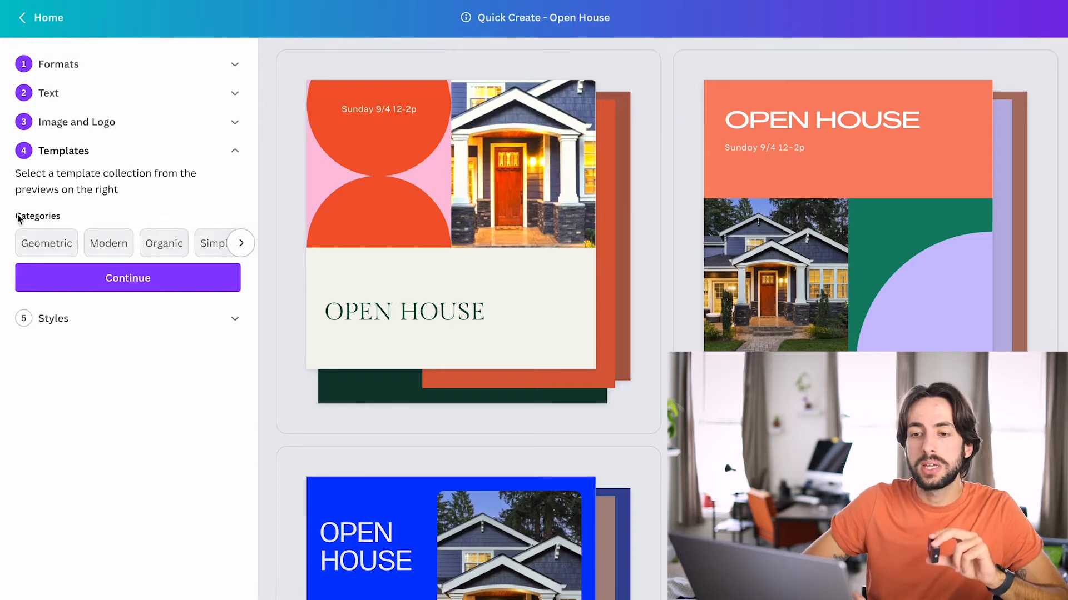
click(52, 246)
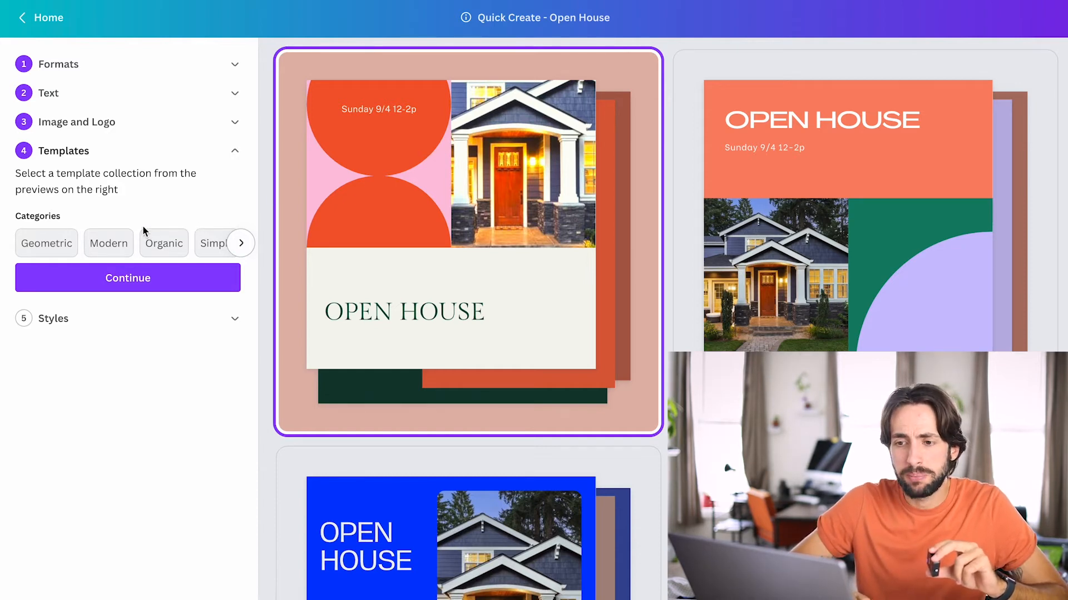
click(109, 248)
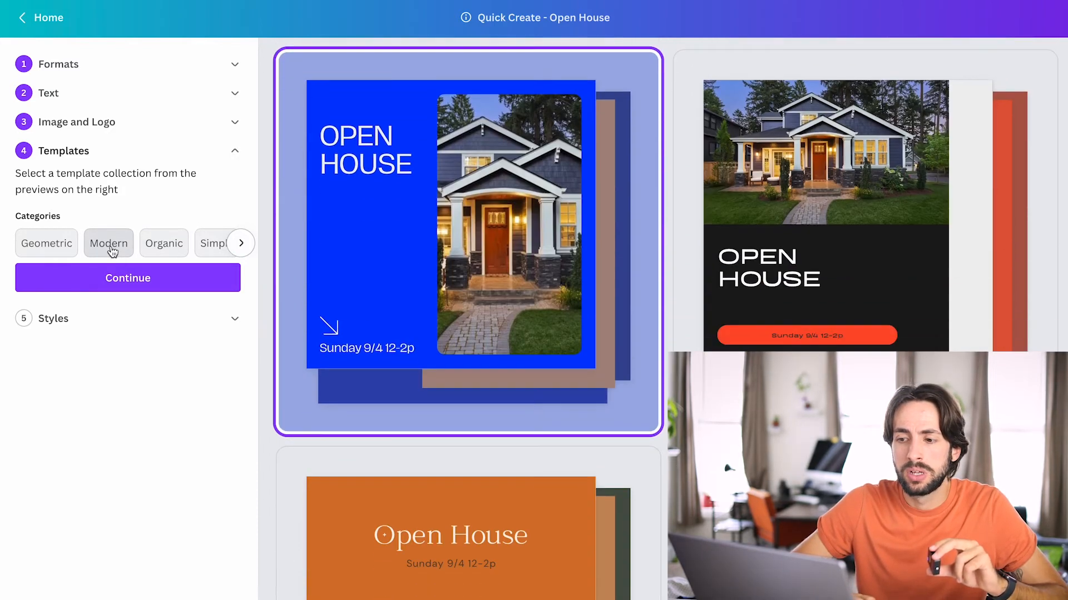
Browse the previews of the remaining template collections for the Open House designs.
scroll(524, 240, up, 4)
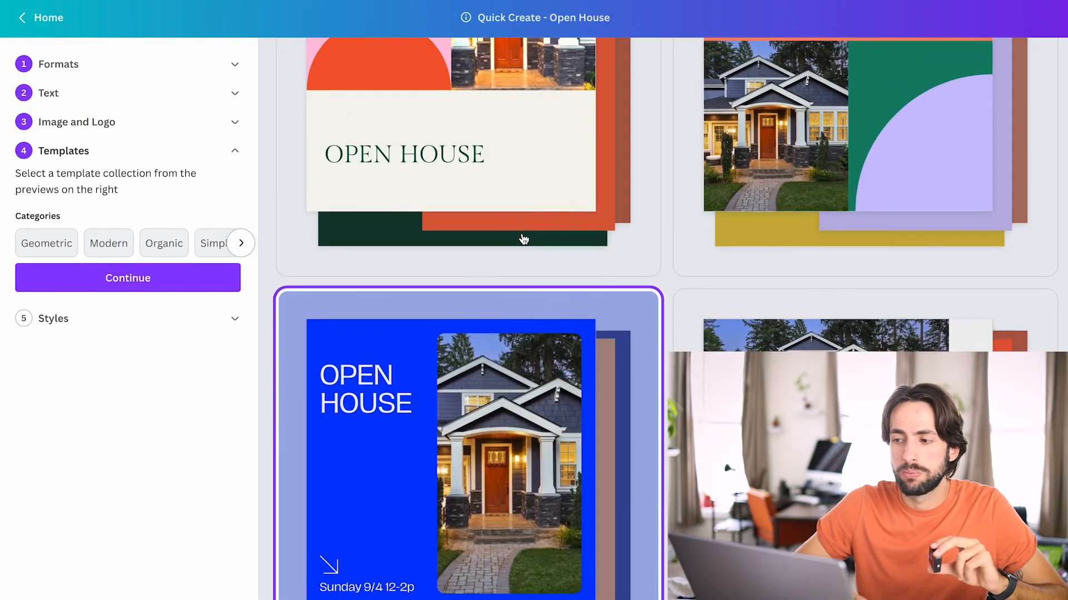
scroll(523, 240, down, 6)
scroll(524, 240, down, 3)
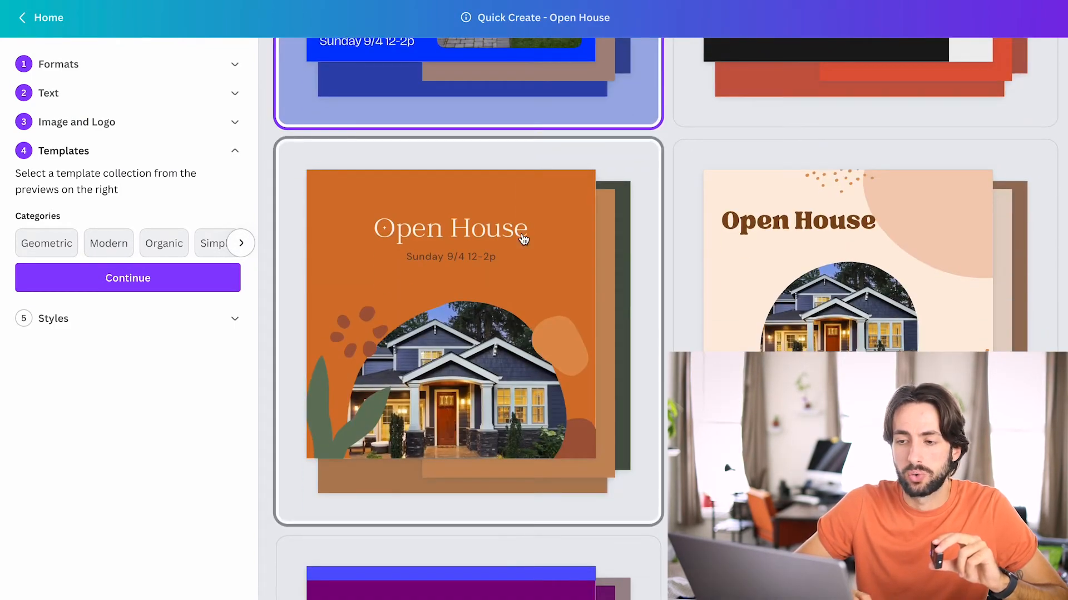
scroll(524, 239, down, 2)
scroll(523, 239, down, 3)
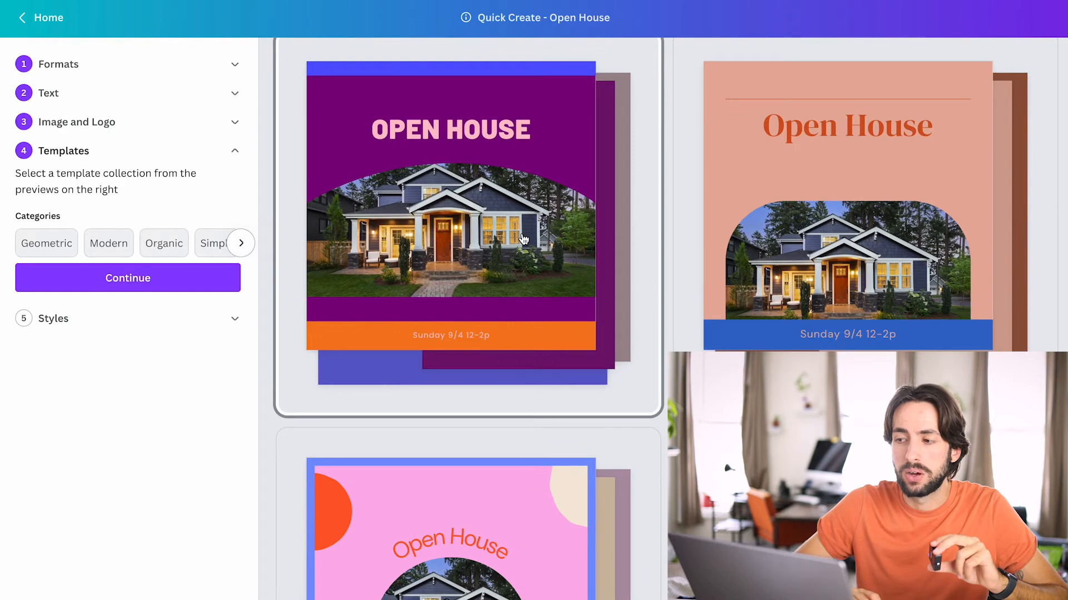
scroll(523, 240, down, 3)
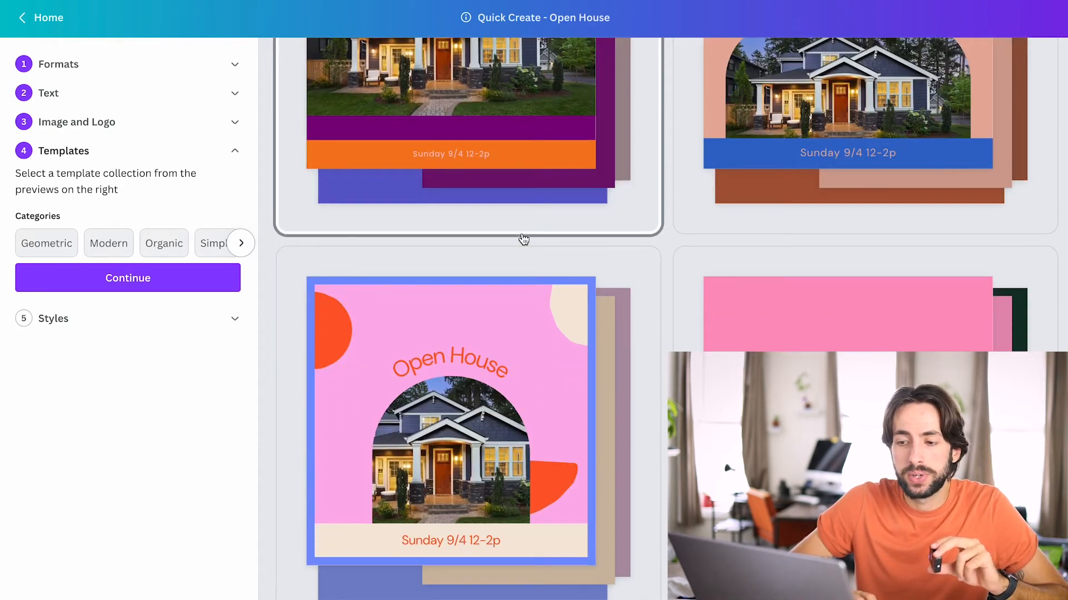
scroll(523, 240, down, 4)
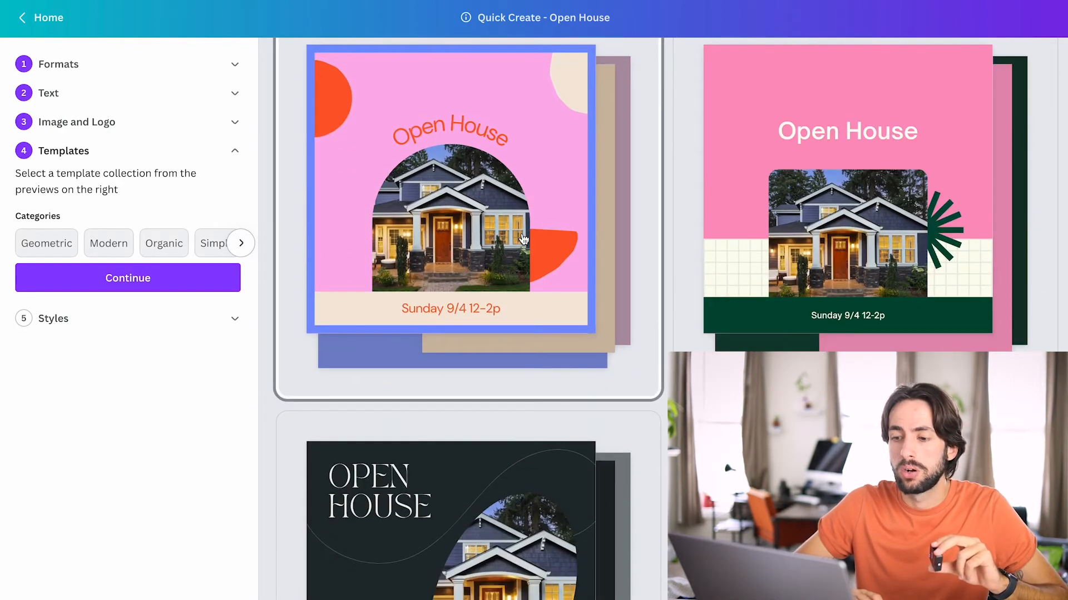
scroll(522, 239, down, 2)
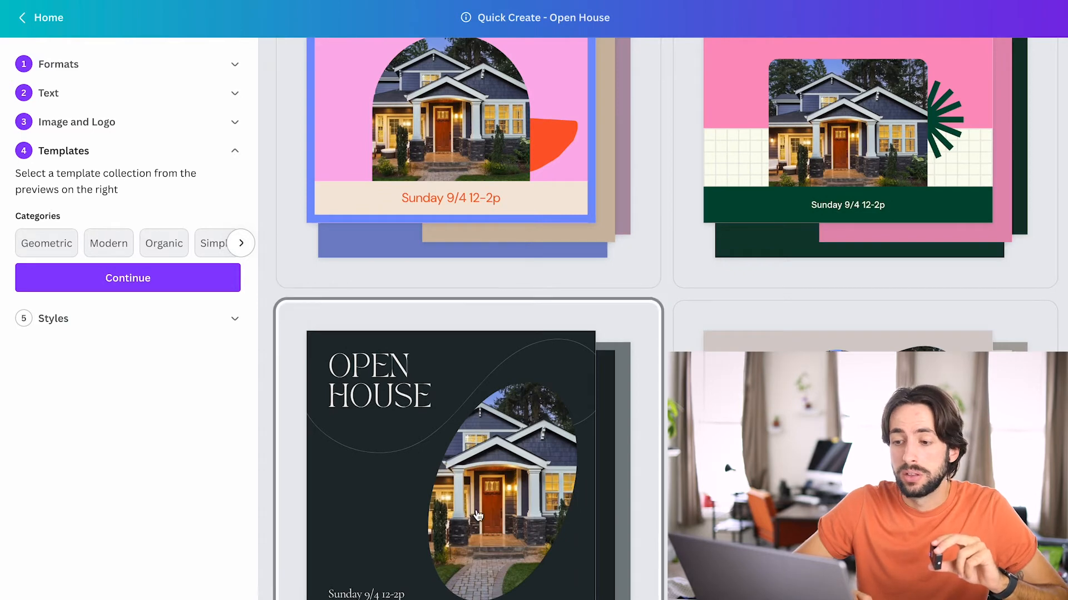
click(481, 480)
scroll(482, 480, down, 11)
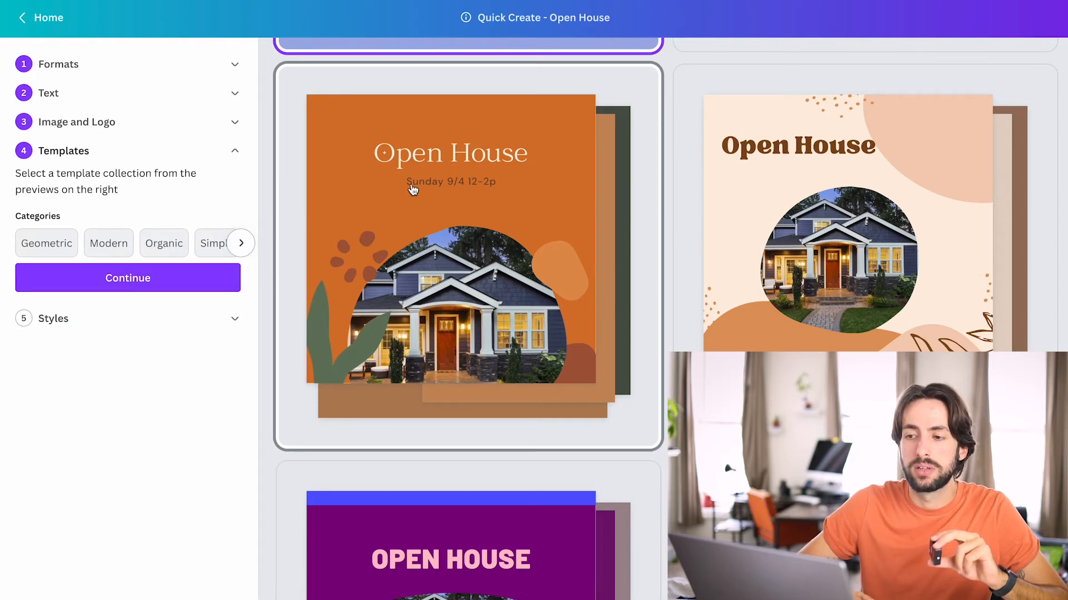
Choose the orange organic template collection with green leaf shapes and continue to the styles.
click(459, 268)
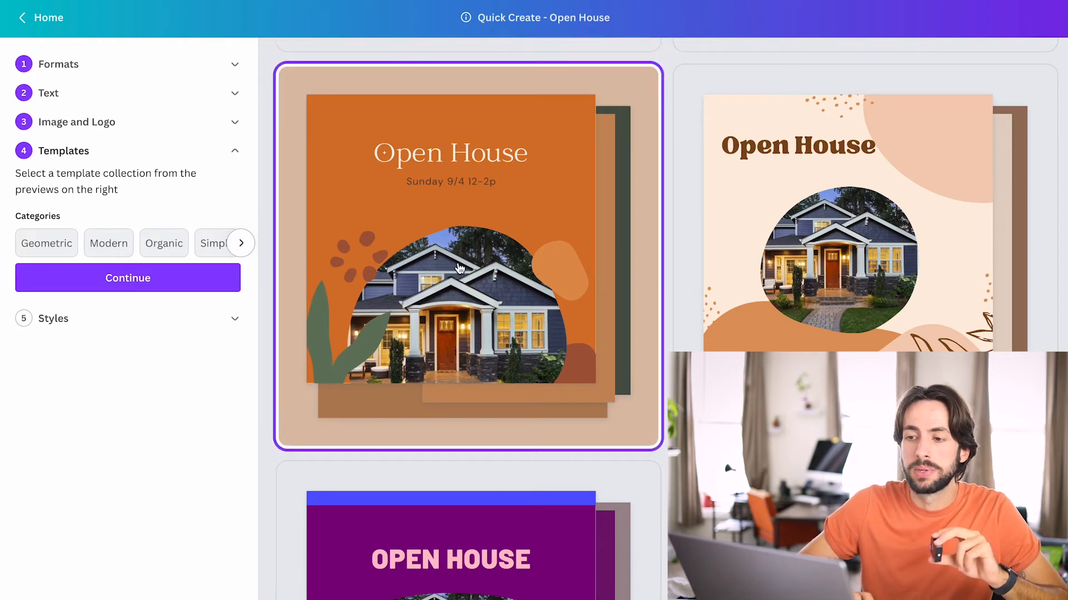
click(167, 290)
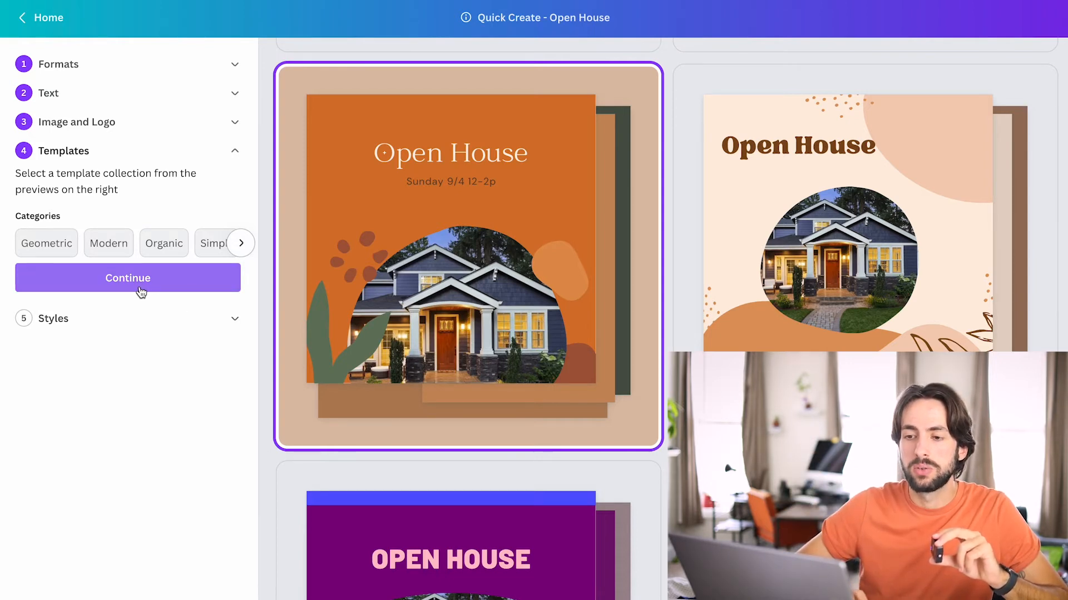
click(140, 291)
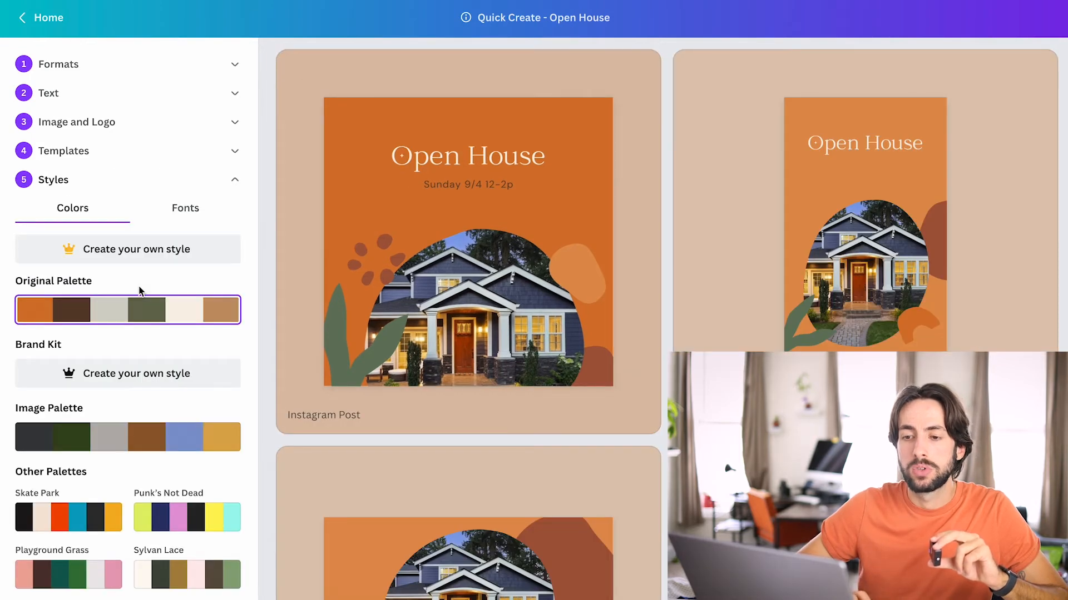
Review the Instagram, story, Facebook, Twitter and other format previews in the original palette.
scroll(628, 229, down, 2)
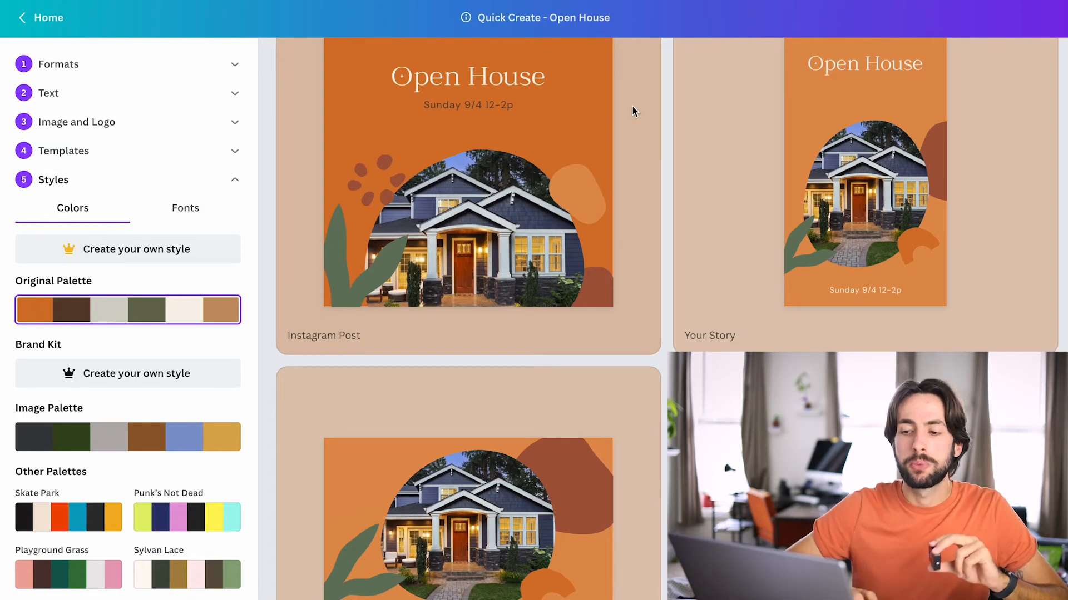
scroll(448, 134, up, 1)
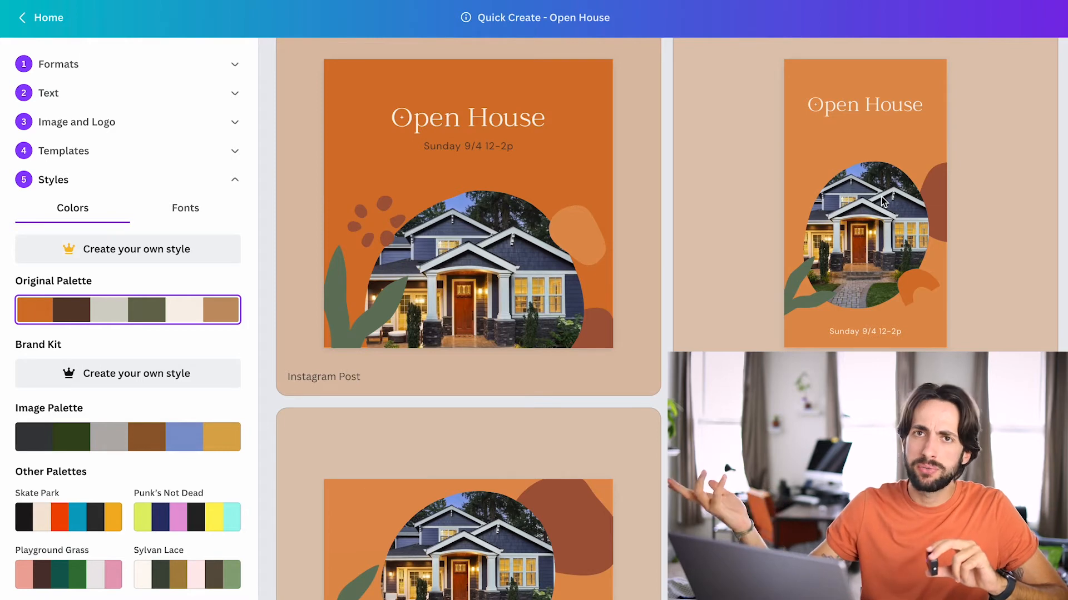
scroll(884, 202, down, 5)
scroll(884, 202, down, 1)
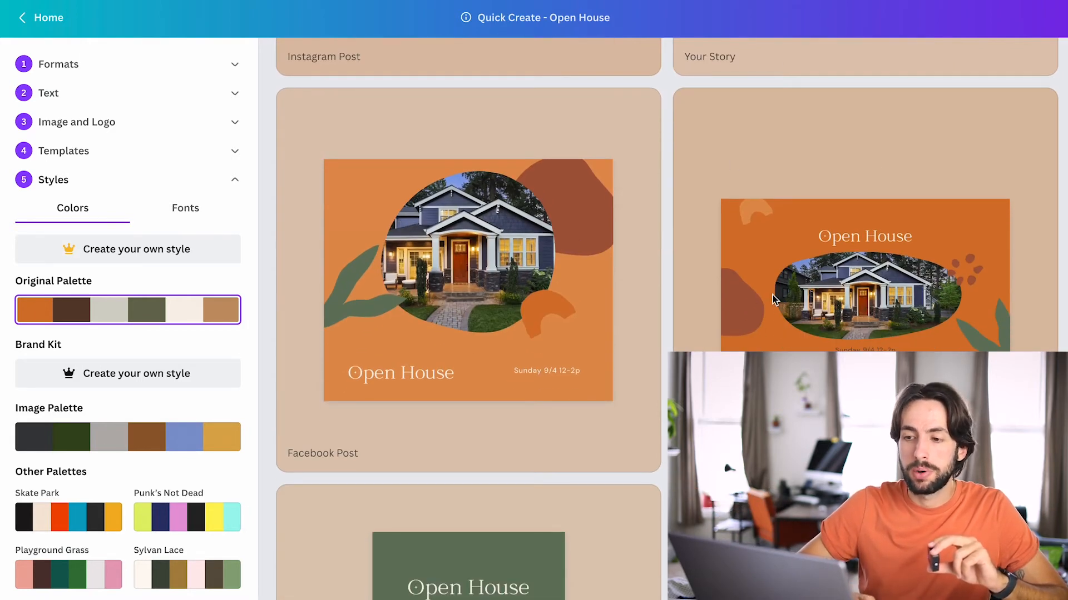
scroll(872, 306, down, 3)
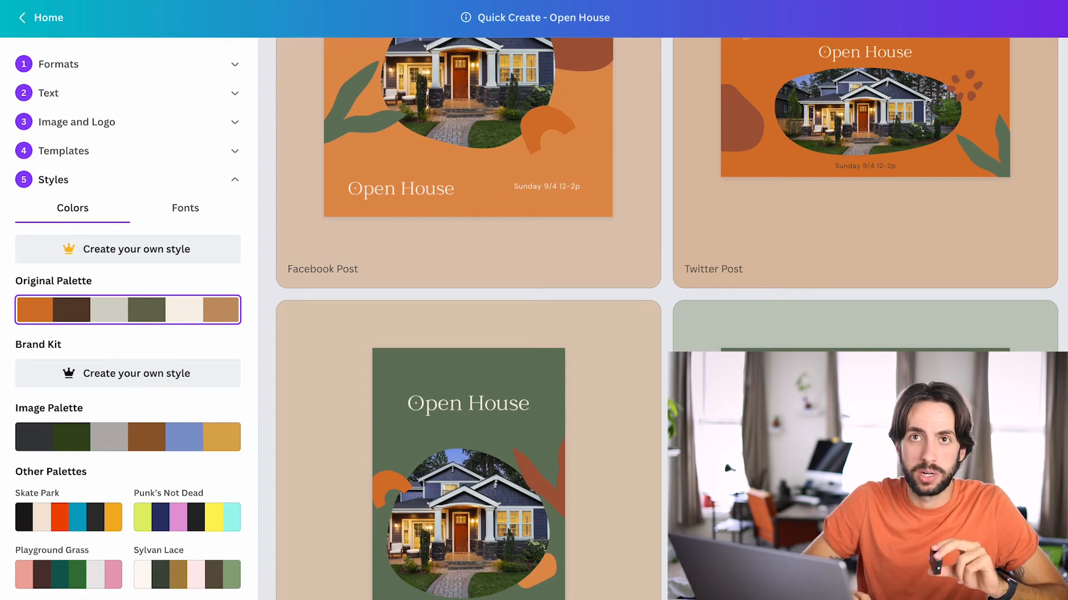
scroll(667, 206, up, 3)
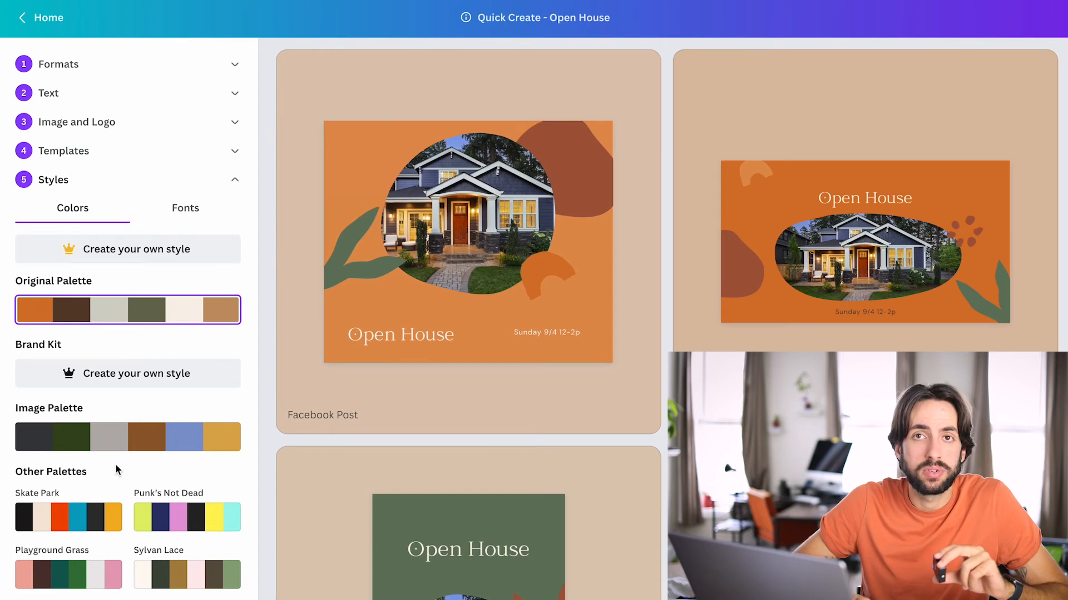
Try the Sylvan Lace color palette on the designs and switch back to the original palette.
scroll(116, 465, down, 1)
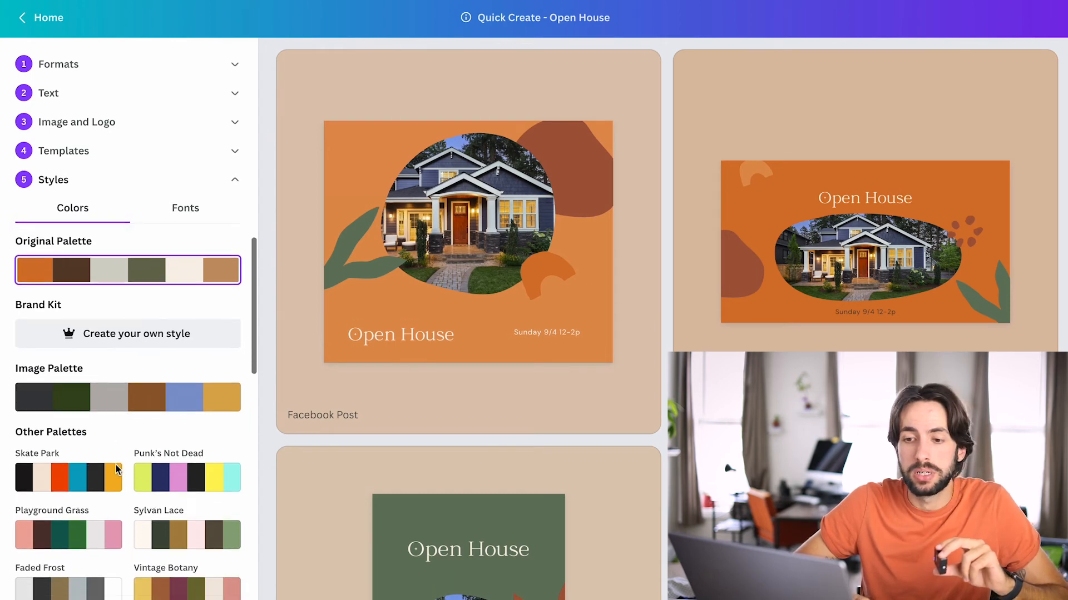
click(184, 535)
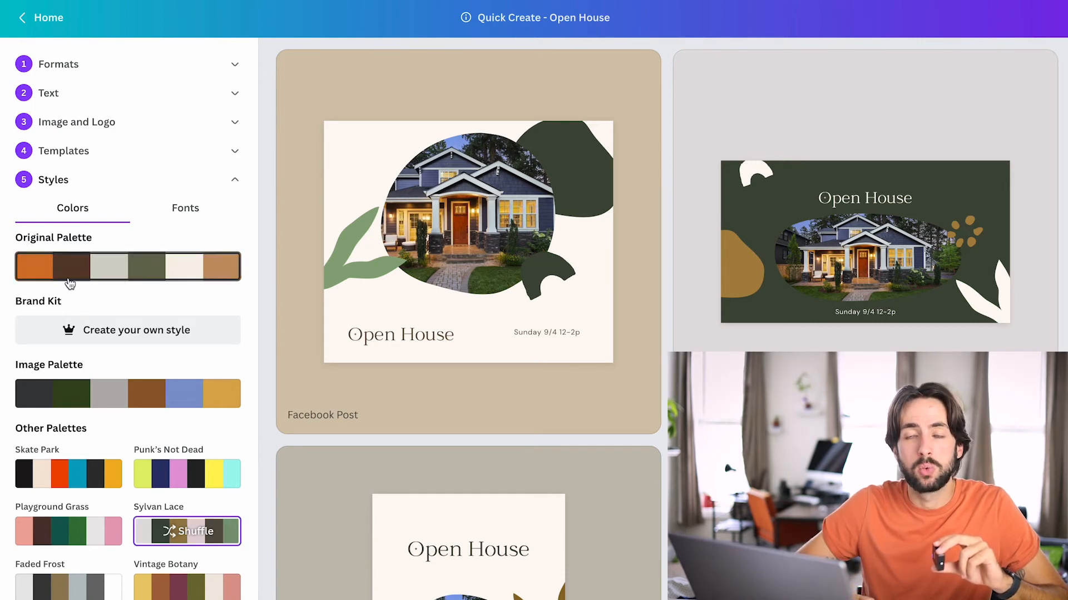
click(154, 279)
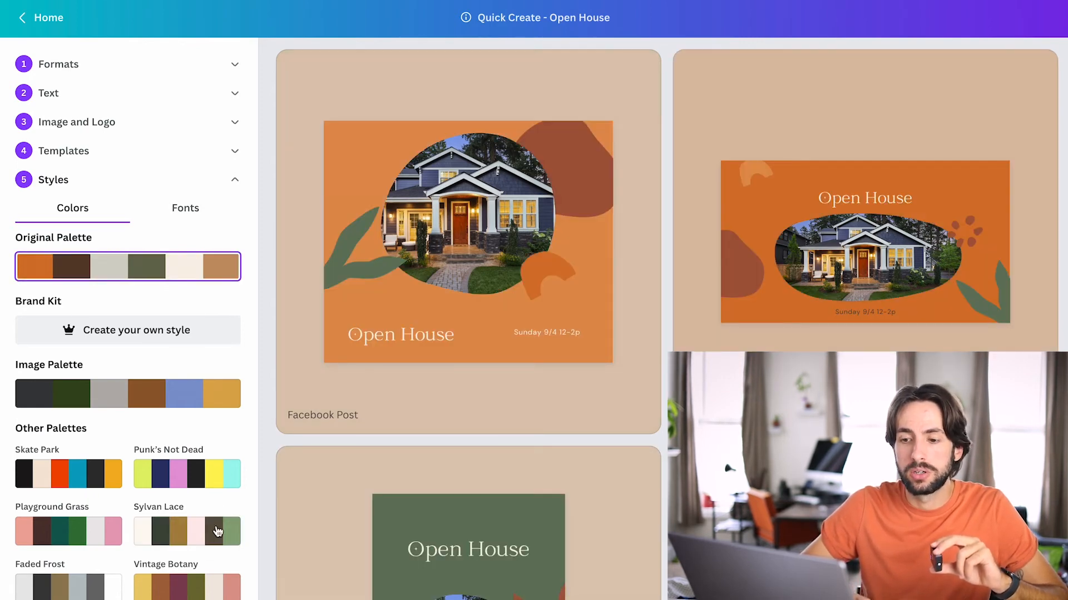
Apply the Sylvan Lace color palette and check it in the Facebook, Instagram and story previews.
click(183, 536)
scroll(387, 428, down, 3)
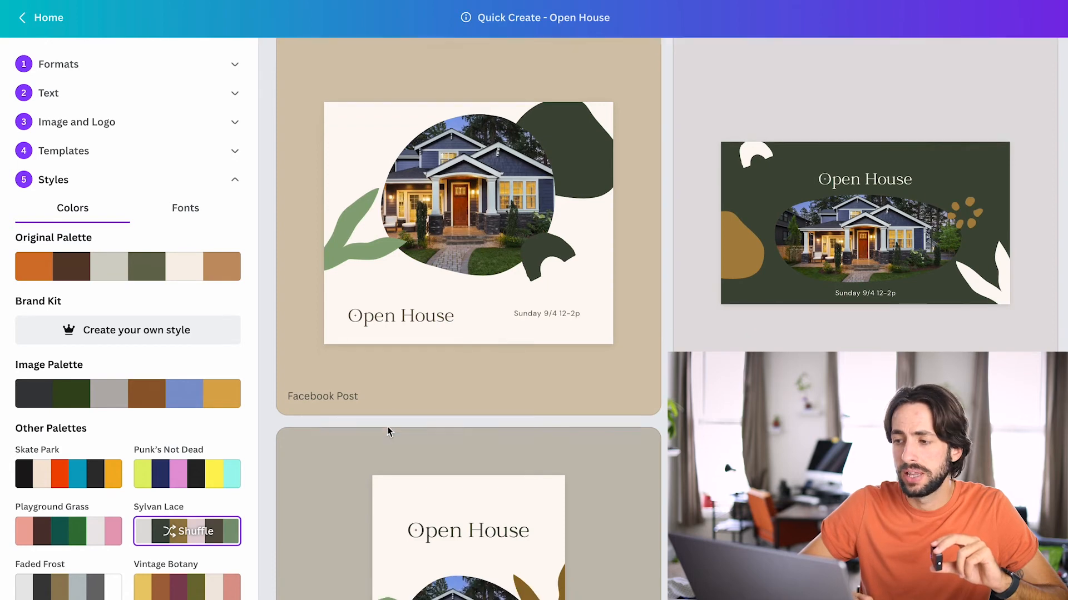
scroll(387, 426, up, 8)
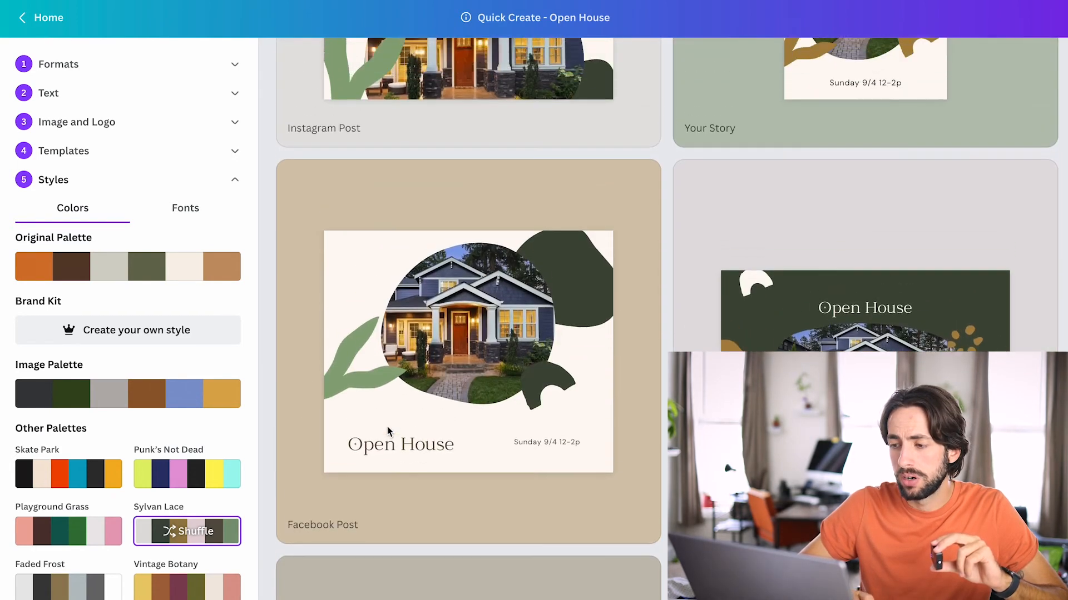
scroll(387, 426, up, 1)
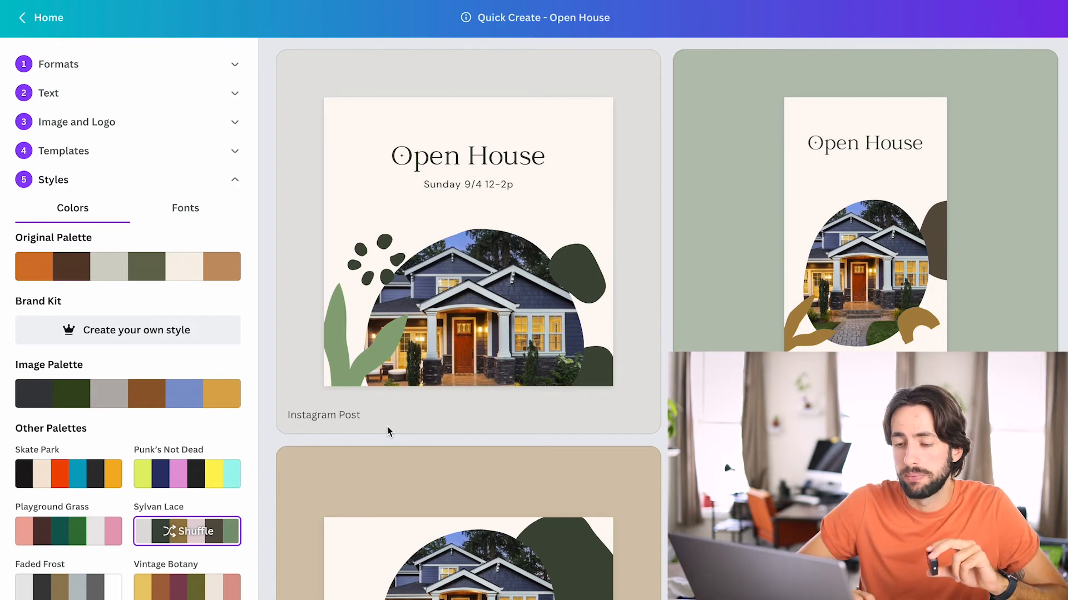
Try the Milk Carton color palette on the designs and inspect the previews.
scroll(122, 494, down, 3)
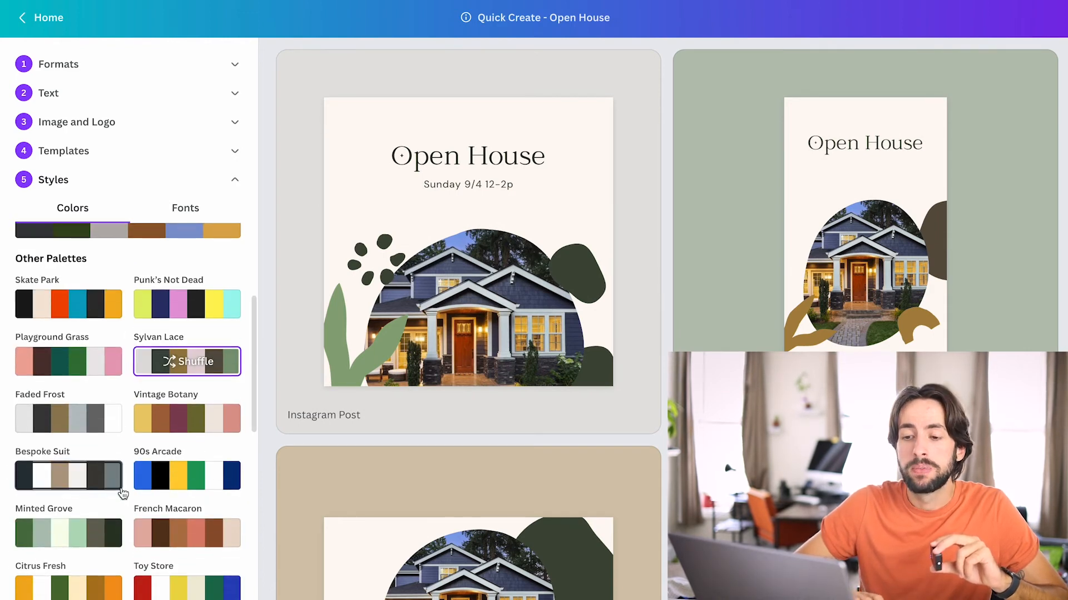
scroll(79, 437, down, 3)
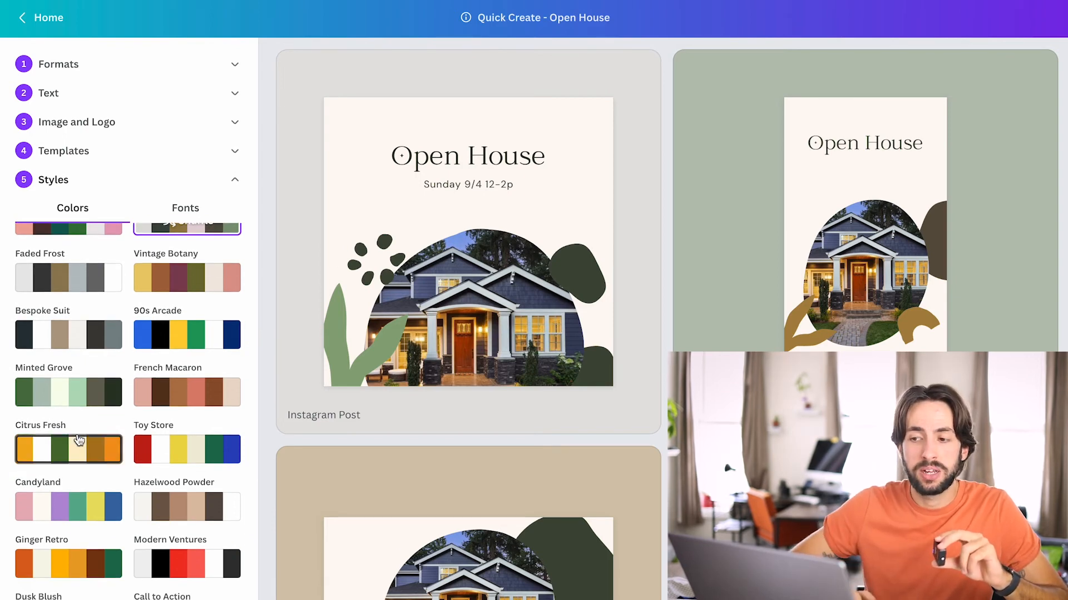
scroll(79, 439, down, 3)
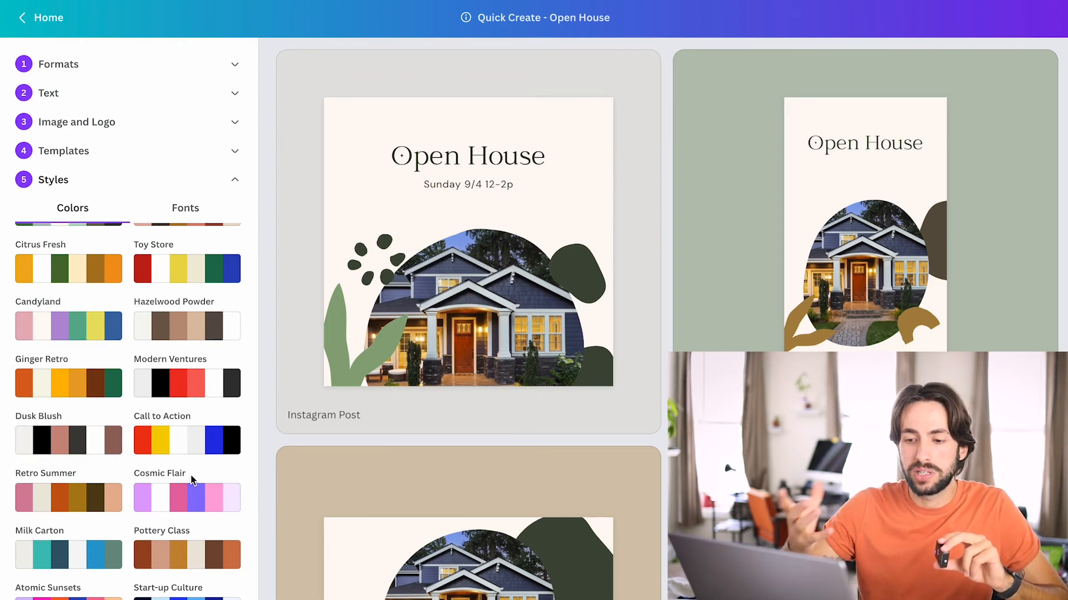
click(57, 560)
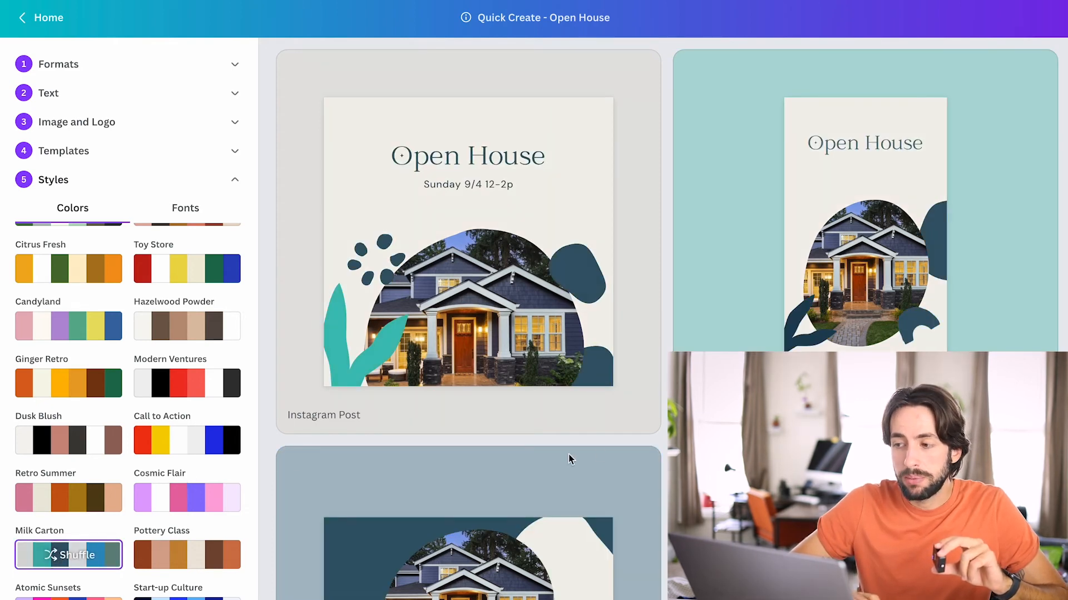
scroll(597, 451, down, 3)
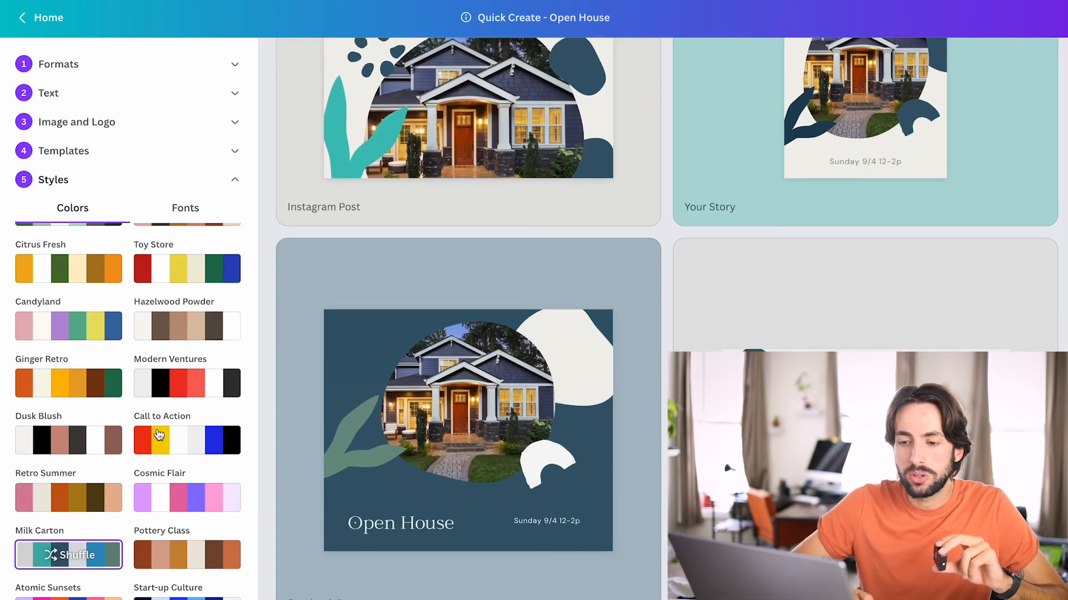
Return the designs to the Sylvan Lace color palette and check the previews.
scroll(132, 438, up, 3)
scroll(133, 438, up, 3)
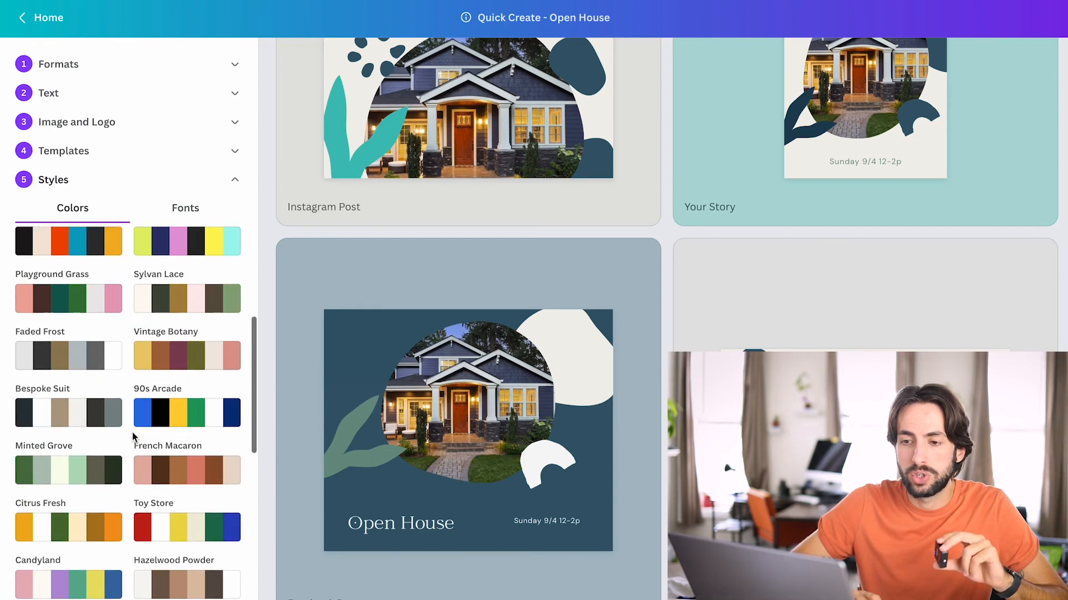
click(188, 306)
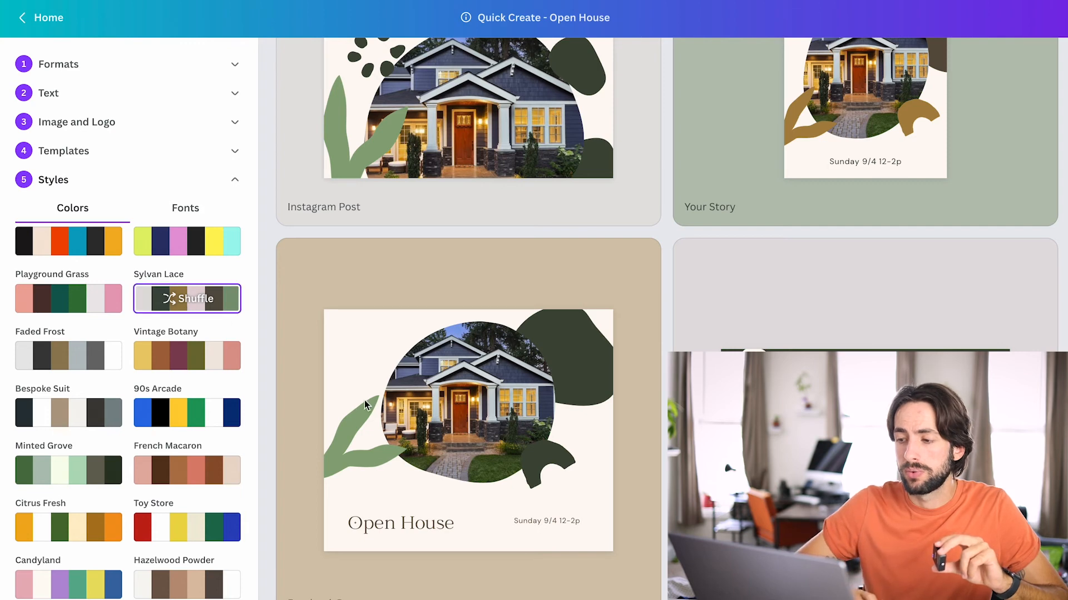
scroll(414, 305, down, 3)
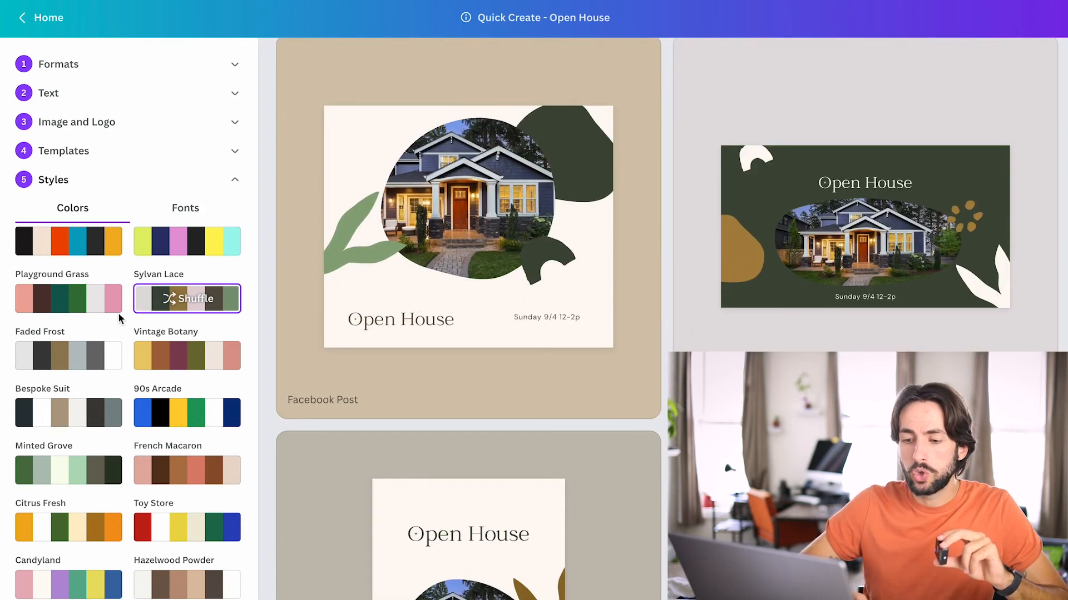
Finish the Quick Create collection and download the completed designs as images.
scroll(119, 318, down, 2)
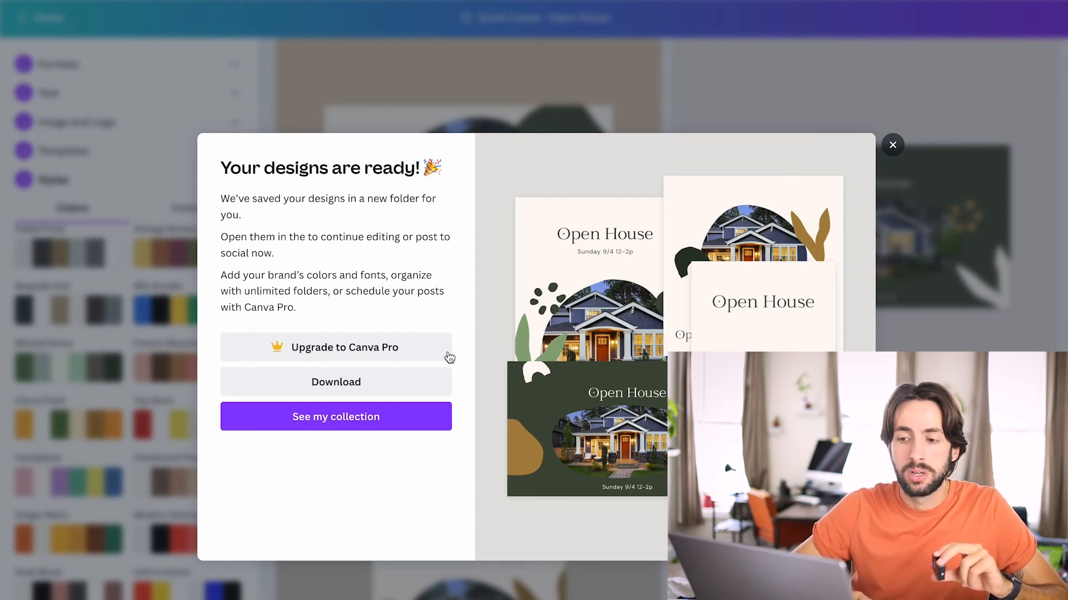
click(360, 388)
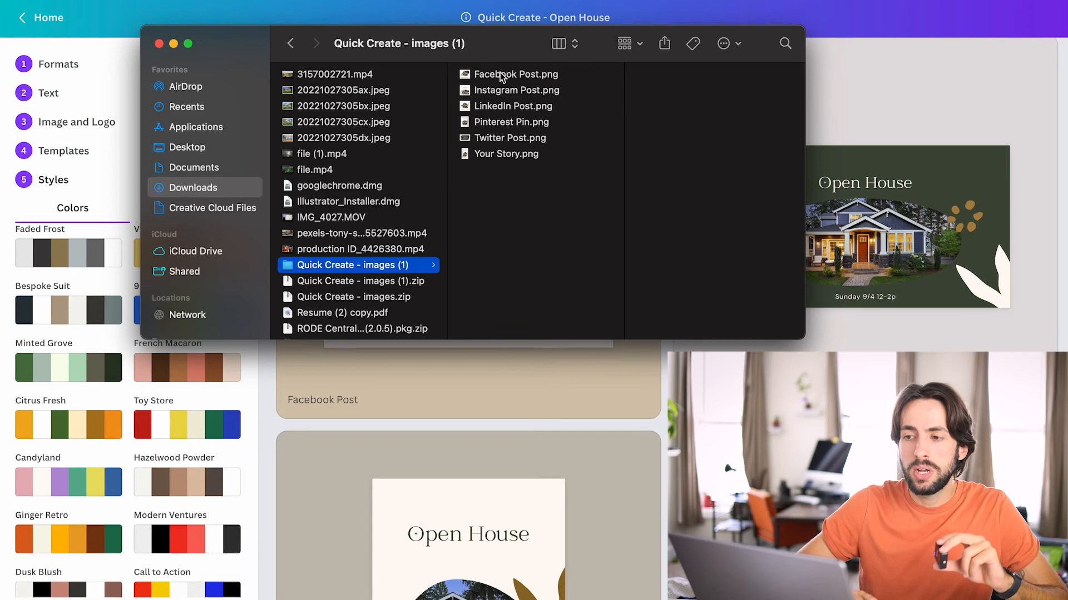
In Finder, look through the PNG files in the "Quick Create - images (1)" folder, viewing Your Story.png enlarged.
click(502, 77)
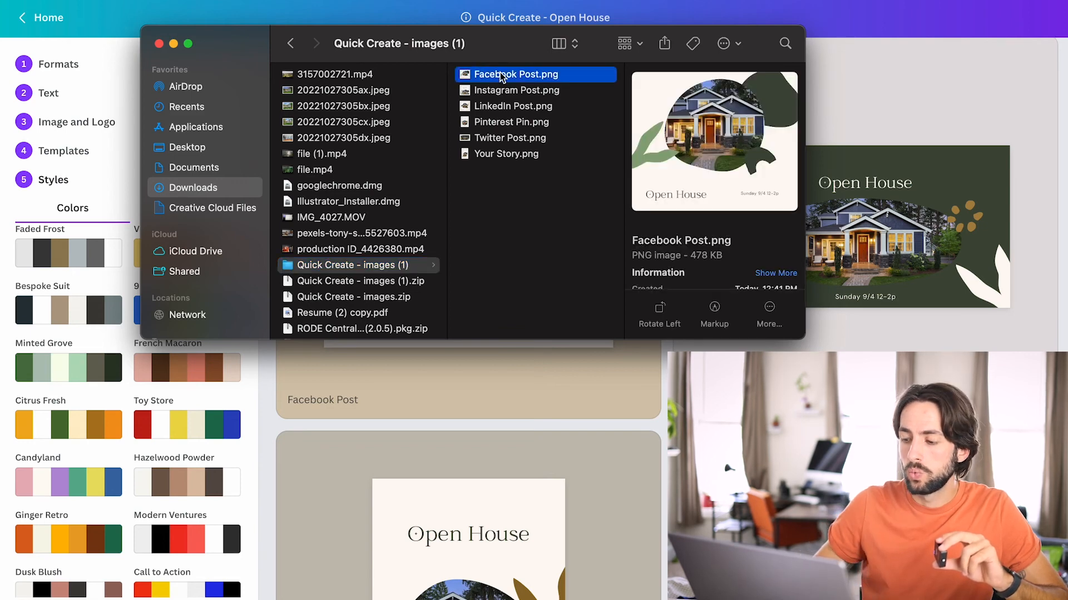
key(Down)
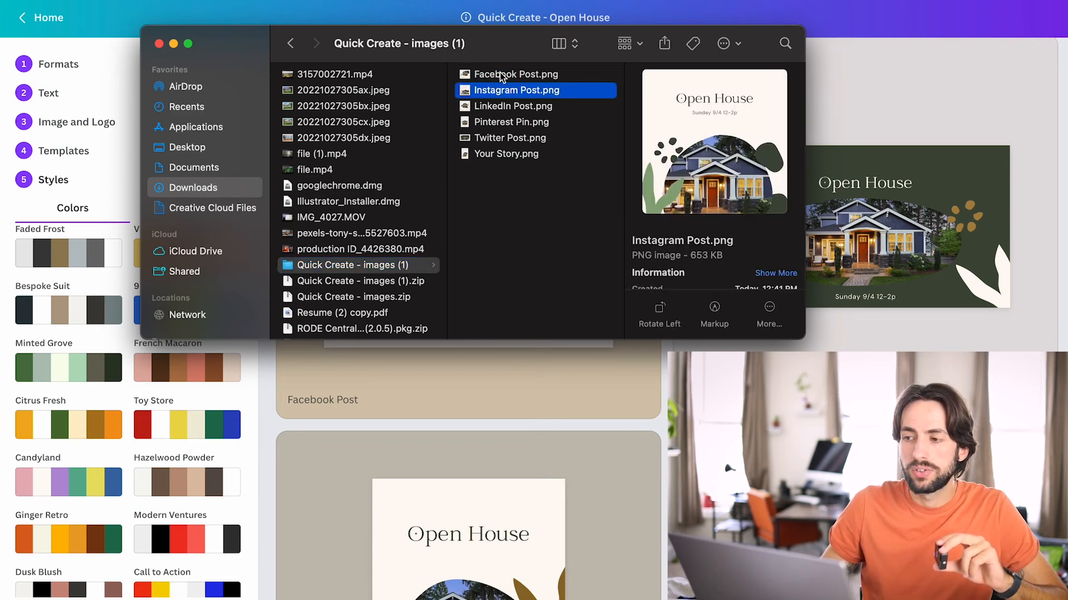
key(Down)
key(Down)
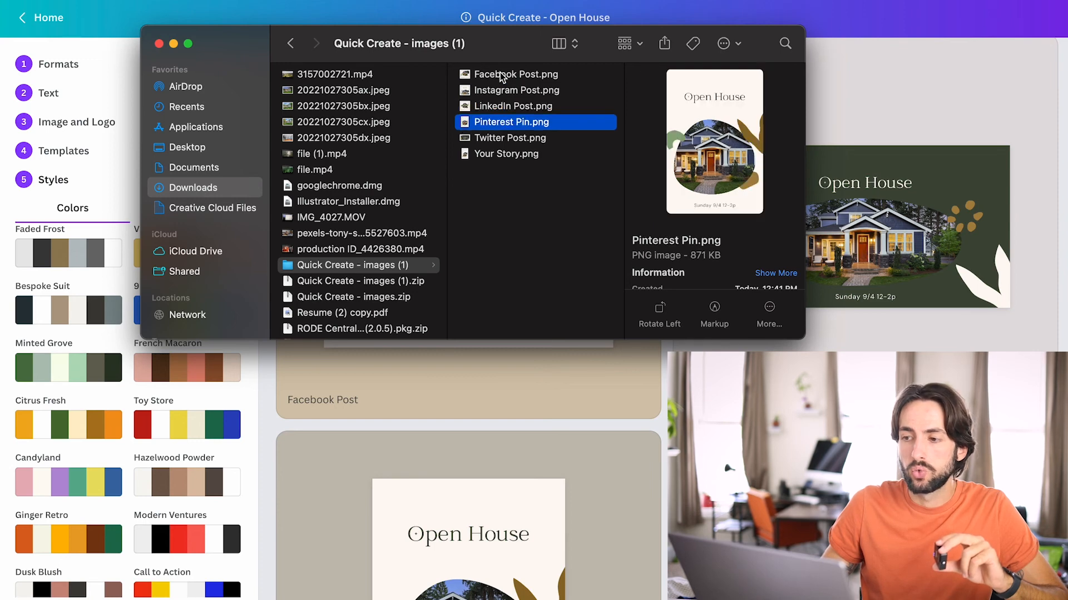
key(Down)
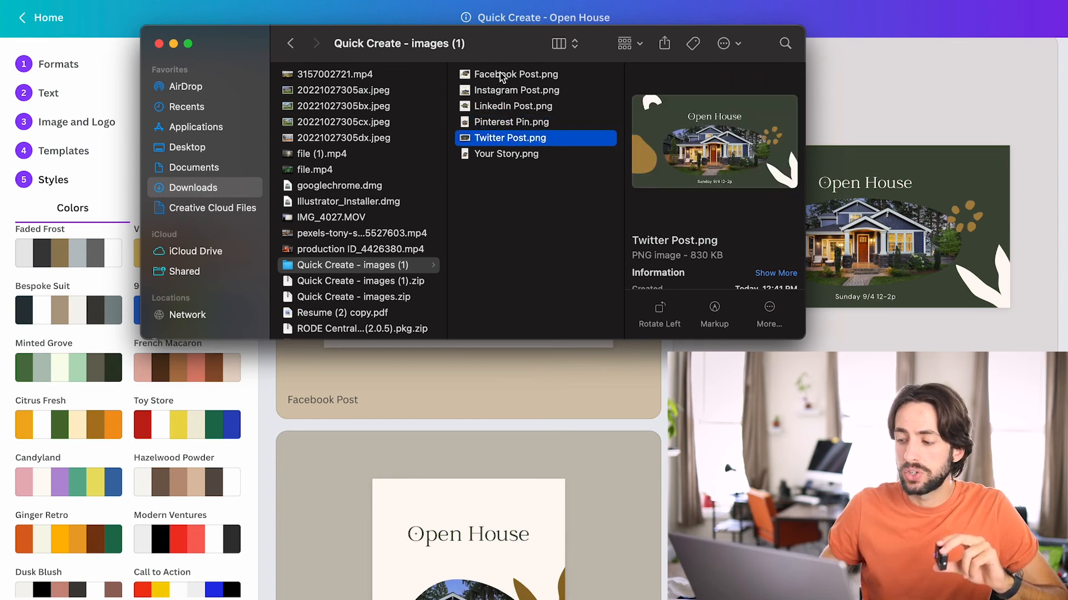
key(Down)
key(space)
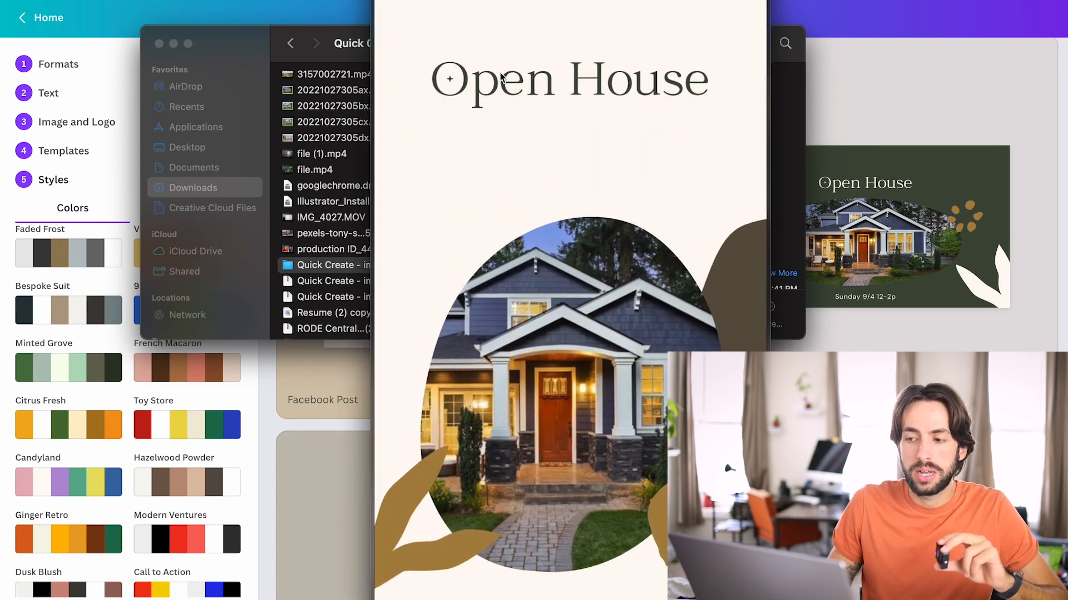
key(space)
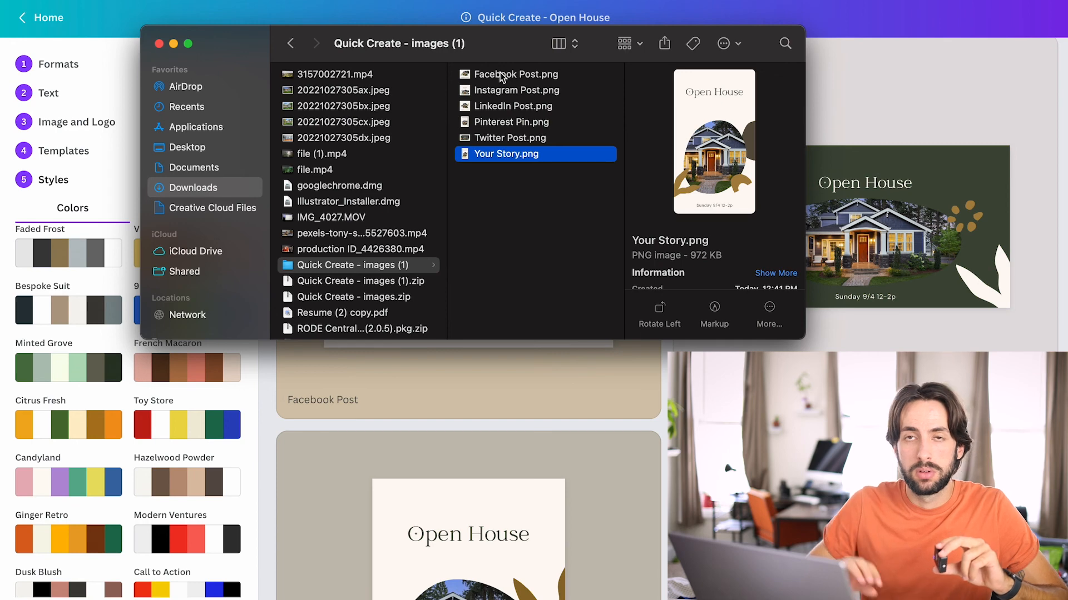